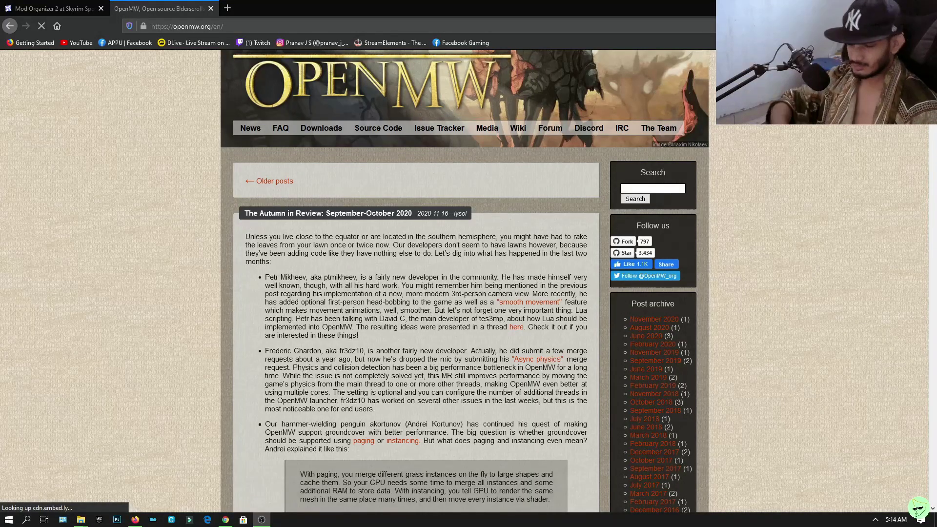
# - Open the Downloads page of the OpenMW website
pyautogui.scroll(-6, 353, 310)
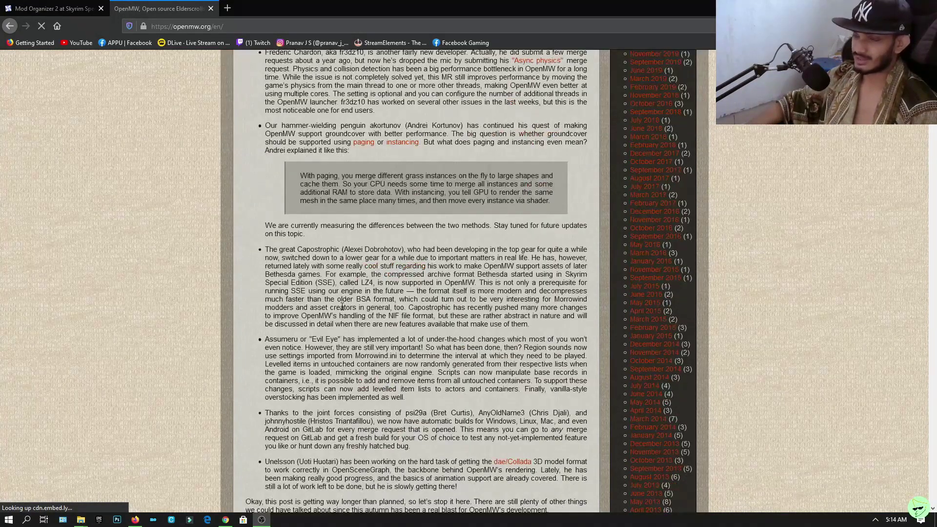
pyautogui.scroll(6, 342, 306)
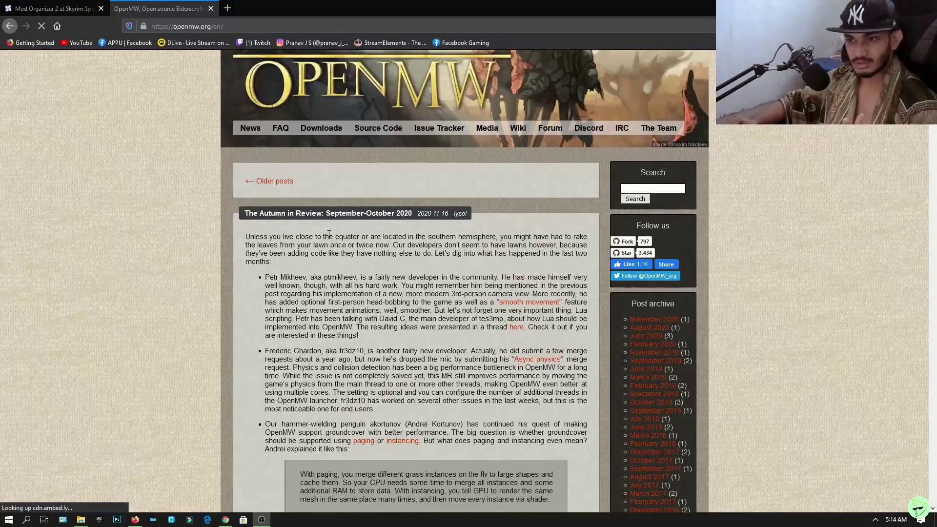
pyautogui.click(328, 129)
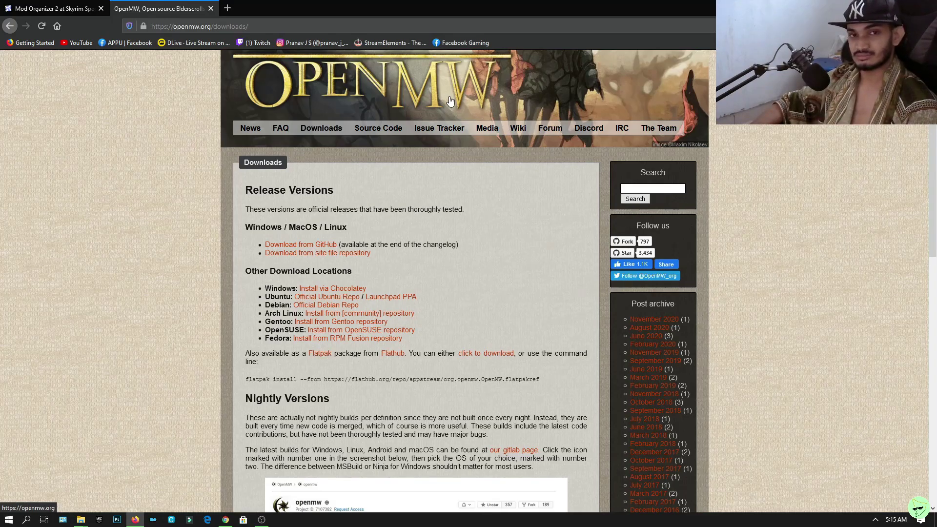
pyautogui.click(318, 132)
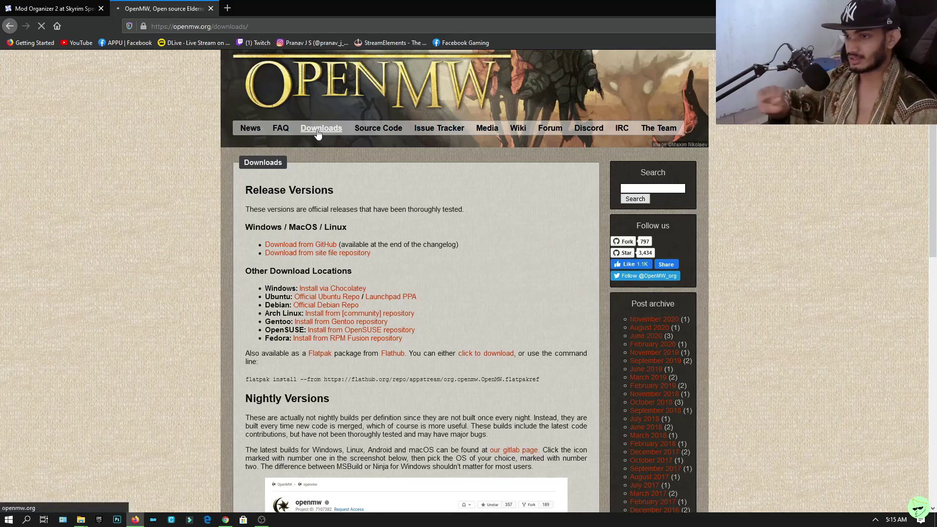
# - Look over the available release and nightly builds and open the GitHub download page for the release version
pyautogui.scroll(-5, 370, 205)
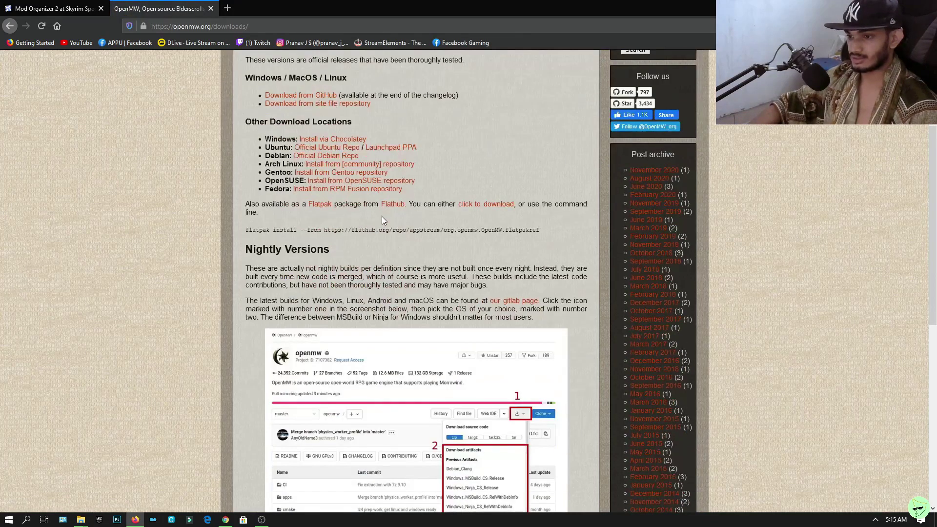
pyautogui.scroll(-2, 390, 309)
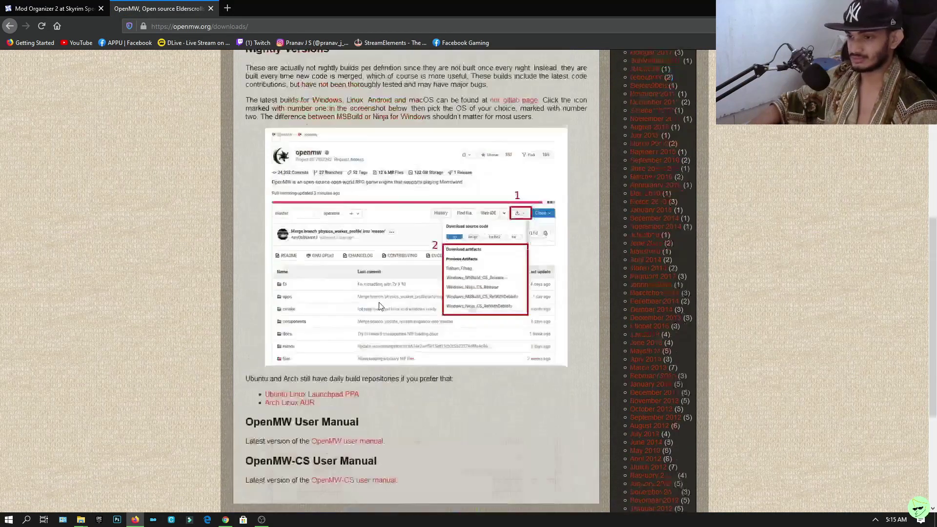
pyautogui.scroll(7, 341, 224)
pyautogui.scroll(-4, 433, 312)
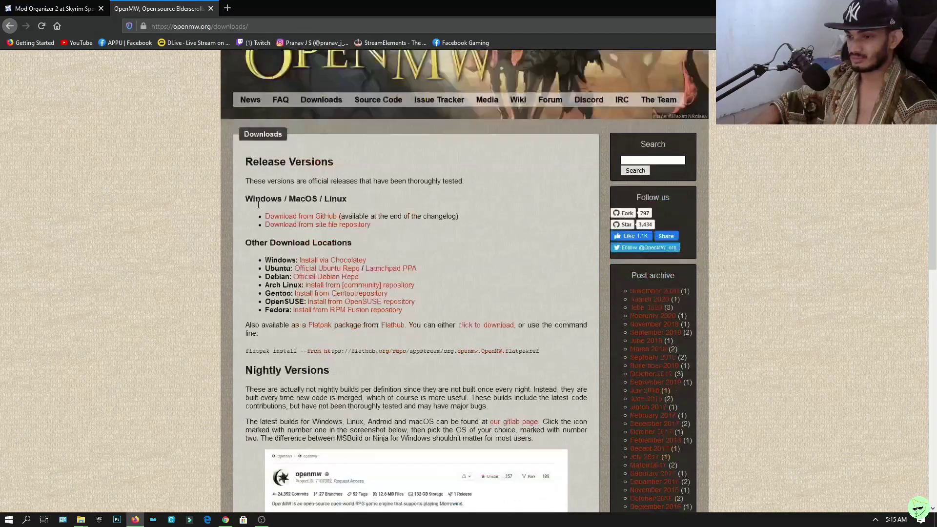
pyautogui.scroll(5, 329, 225)
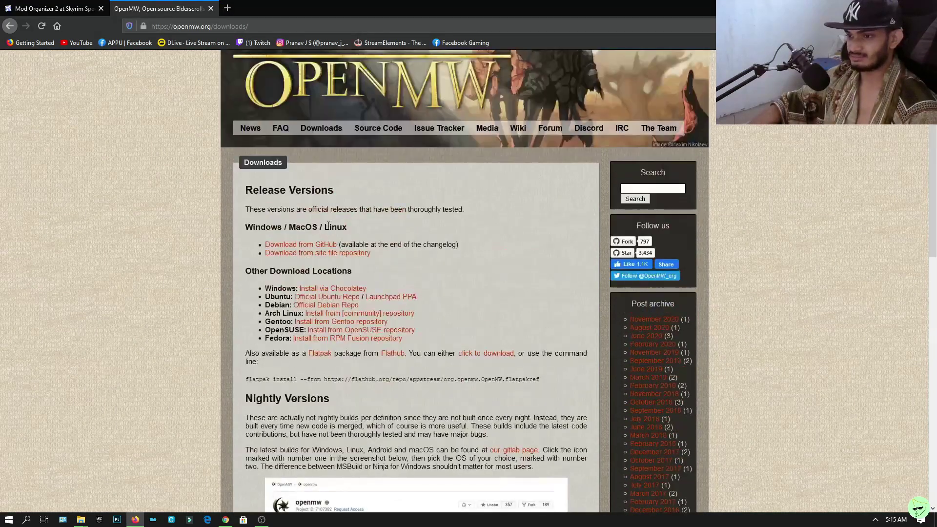
pyautogui.click(300, 247)
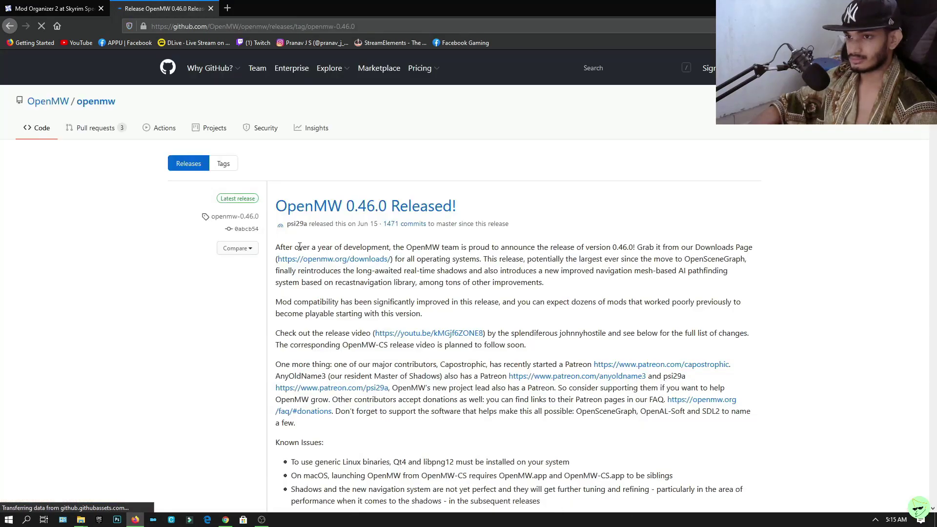
# - Download OpenMW-0.46.0-win64.exe from the assets of the OpenMW 0.46.0 release
pyautogui.scroll(-5, 488, 171)
pyautogui.scroll(5, 444, 202)
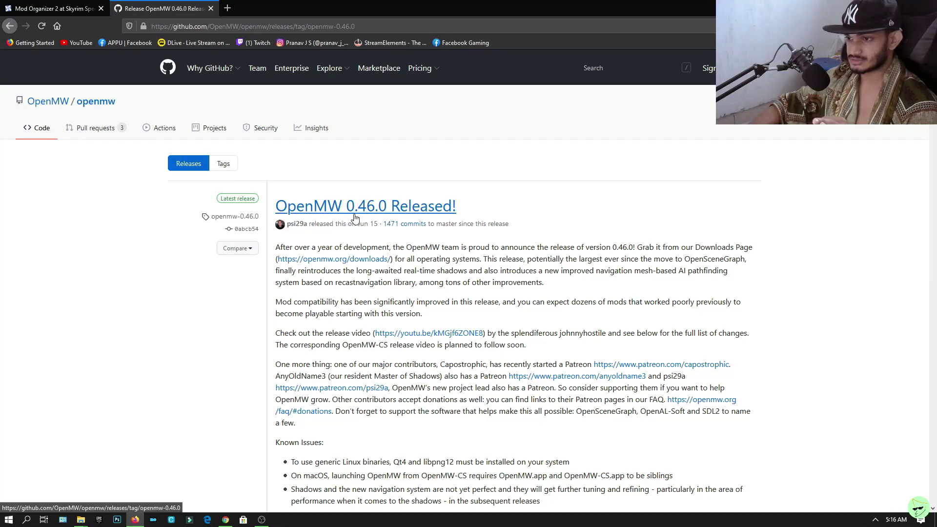
pyautogui.scroll(-20, 356, 221)
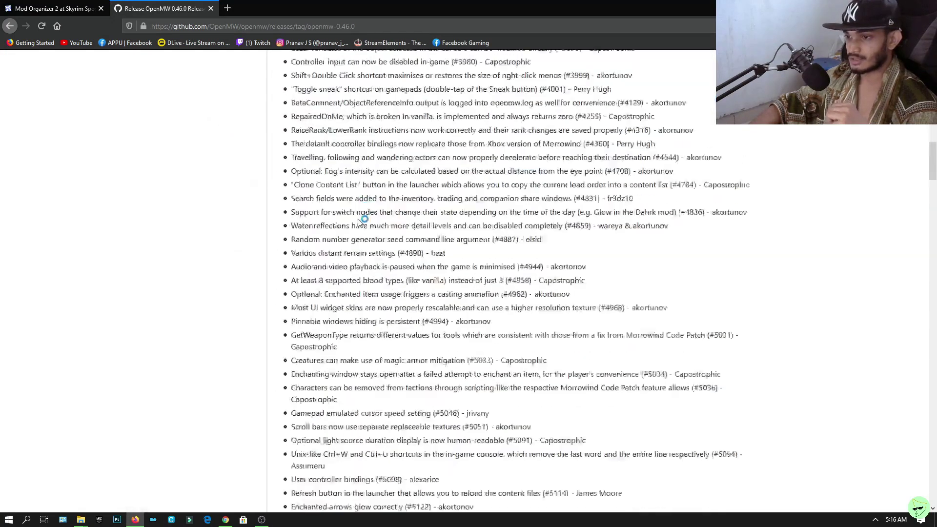
pyautogui.scroll(-20, 355, 213)
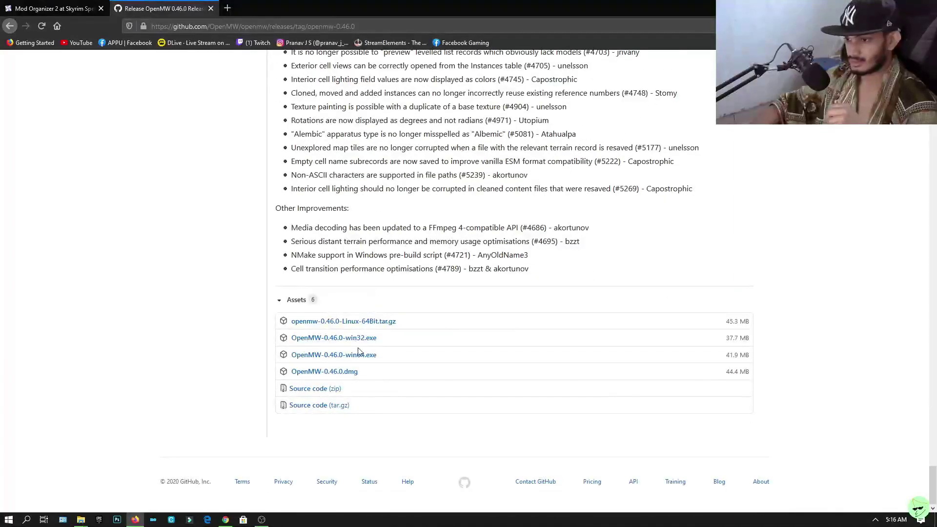
pyautogui.click(347, 356)
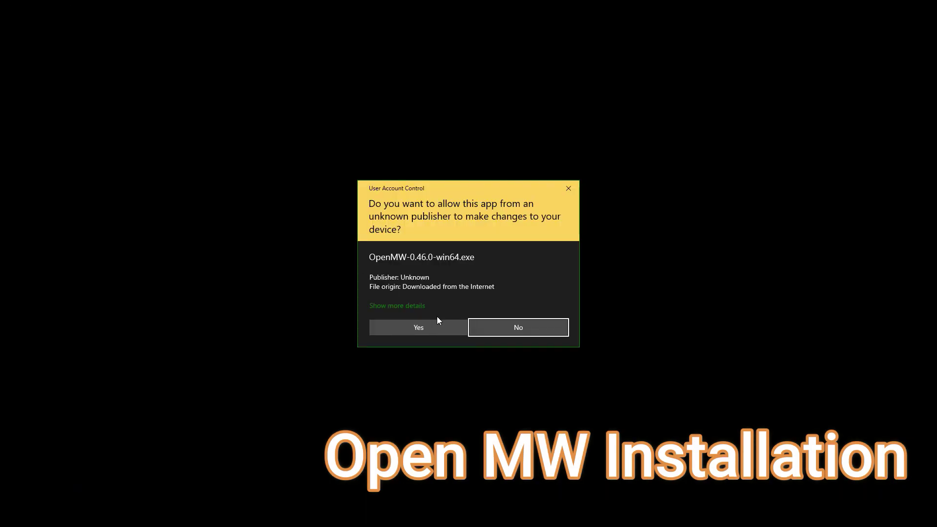
# - Allow the OpenMW-0.46.0-win64.exe installer to make changes and accept its license agreement
pyautogui.click(435, 322)
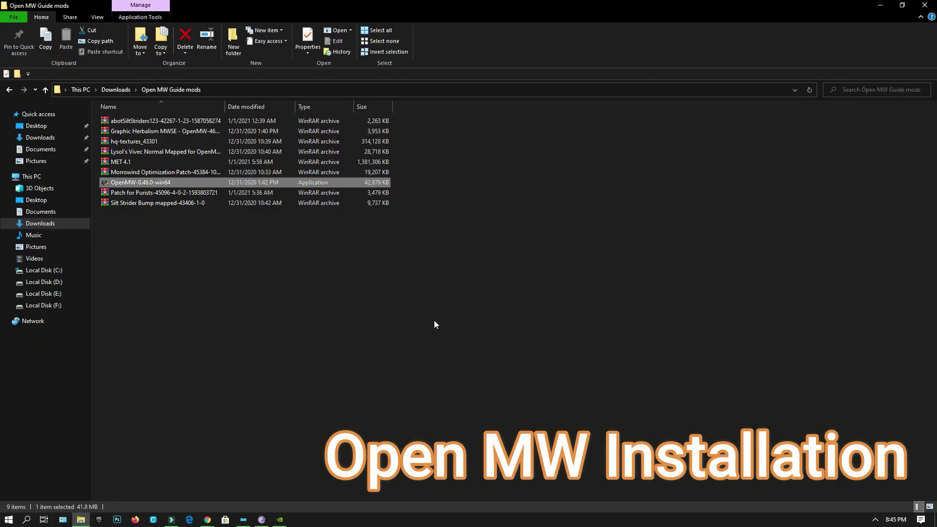
pyautogui.click(517, 341)
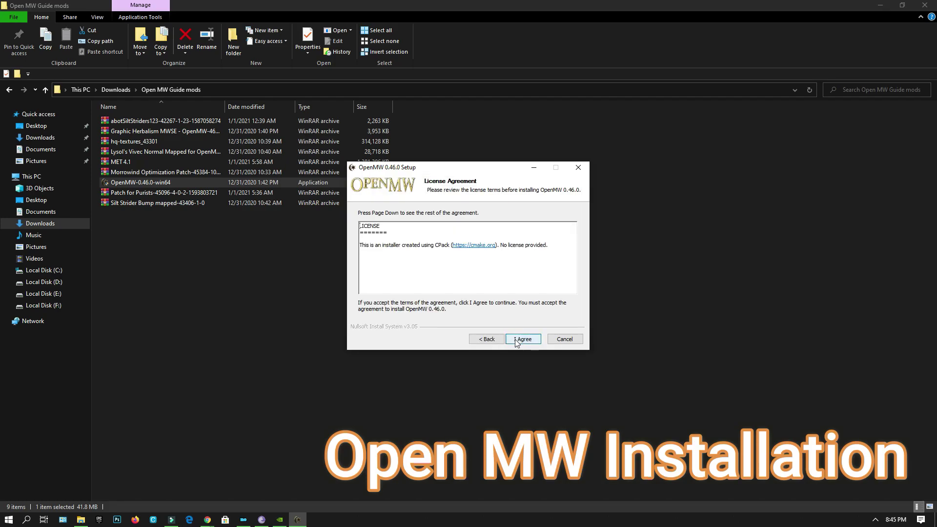
pyautogui.click(518, 340)
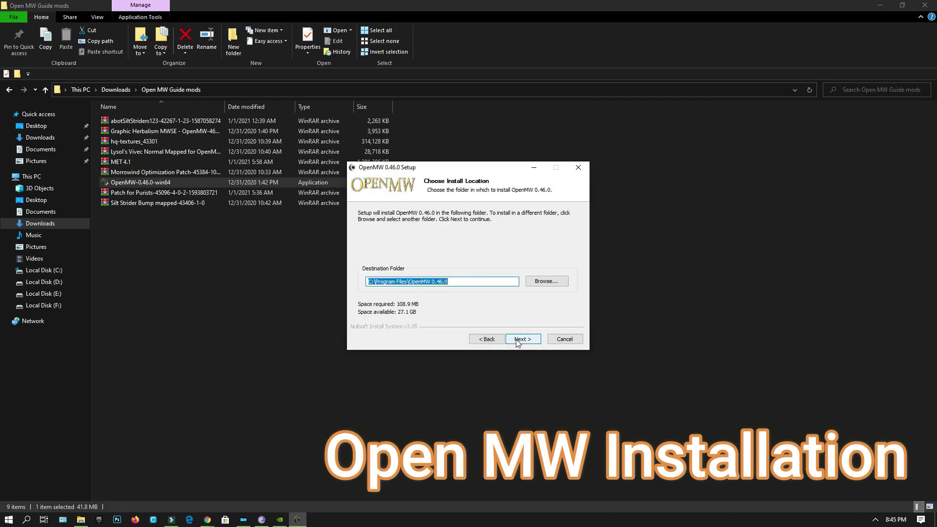
# - Install OpenMW to D:\OpenMW 0.46.0 and finish the setup with Run OpenMW 0.46.0 enabled
pyautogui.click(533, 283)
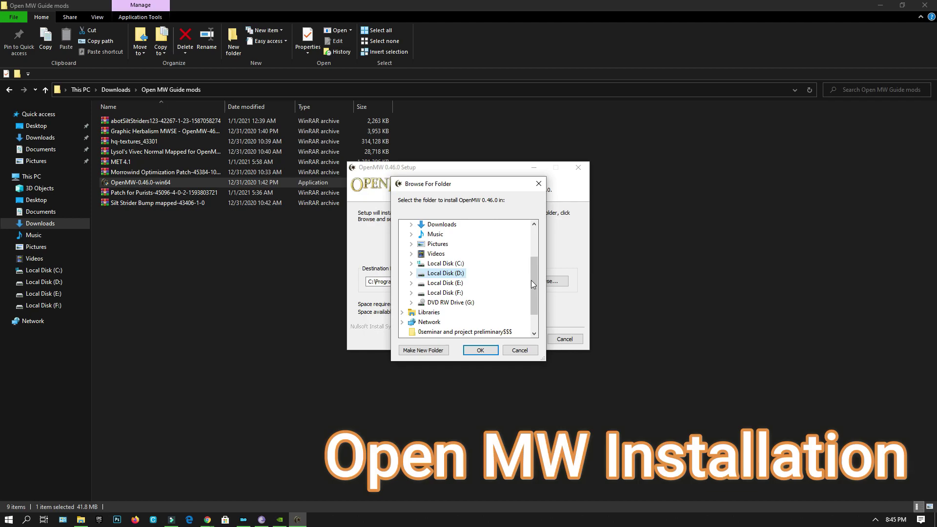
pyautogui.scroll(1, 531, 280)
pyautogui.click(481, 350)
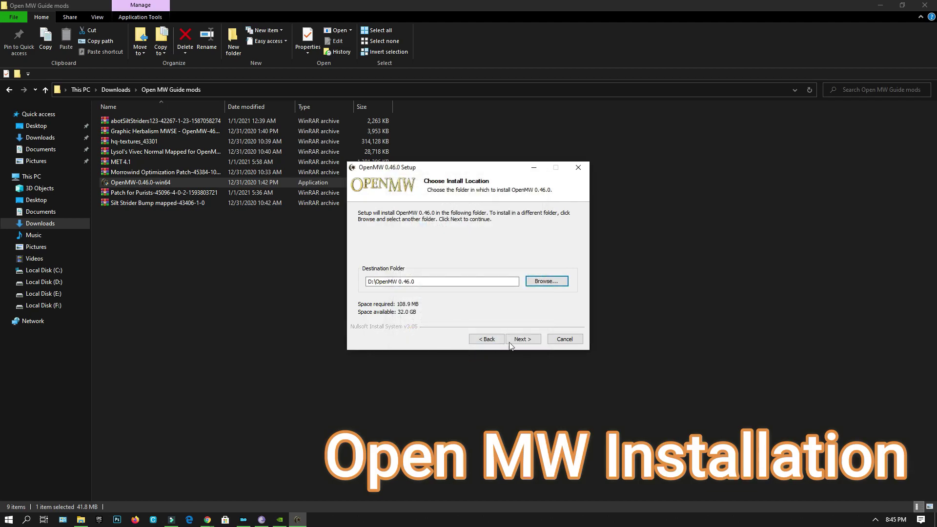
pyautogui.click(522, 340)
pyautogui.click(521, 341)
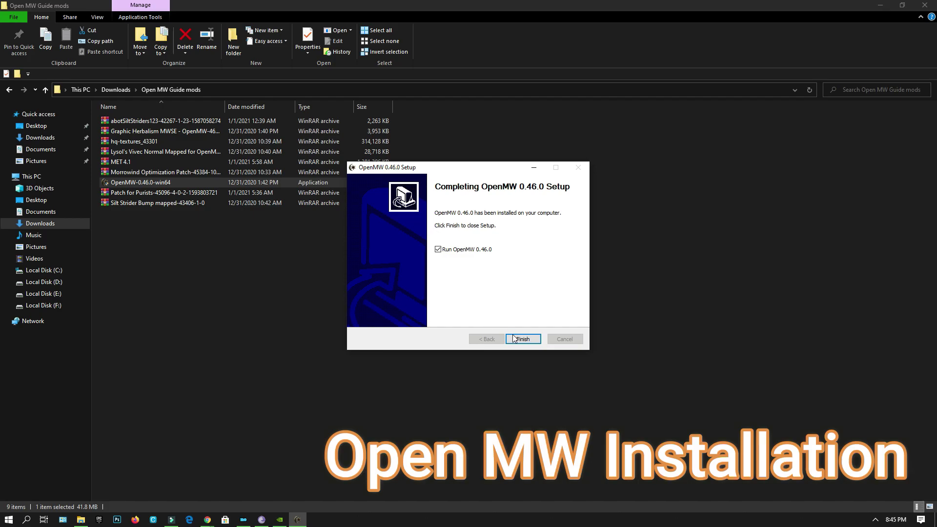
pyautogui.click(521, 339)
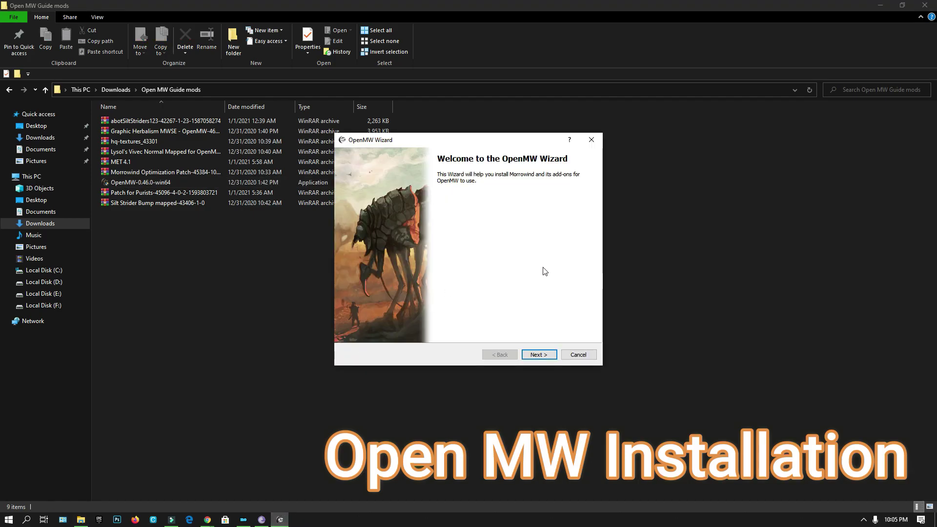
# - Enlarge the OpenMW Wizard window and advance to the selection of an existing Morrowind installation
pyautogui.moveTo(604, 367); pyautogui.dragTo(658, 437)
pyautogui.click(594, 426)
pyautogui.click(595, 425)
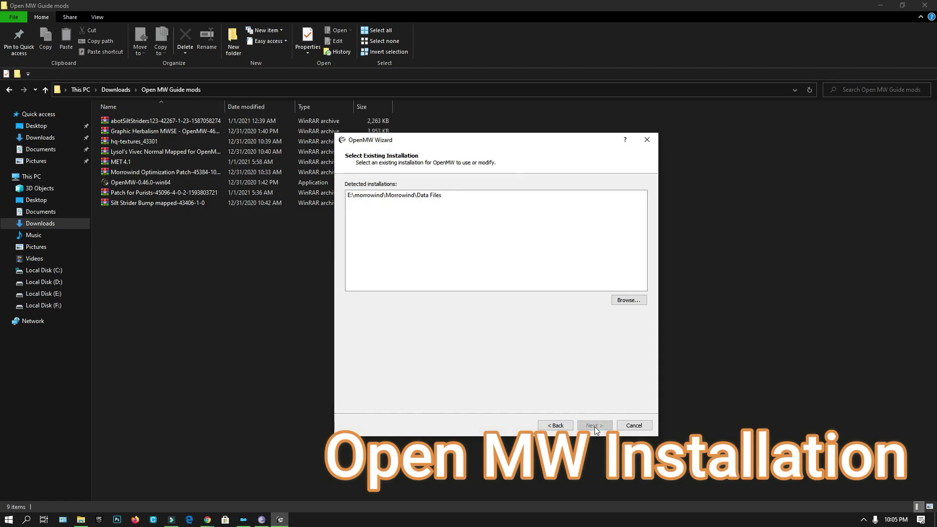
# - Choose Morrowind.esm in E:\morrowind\Morrowind\Data Files as the master file of the existing installation
pyautogui.click(627, 301)
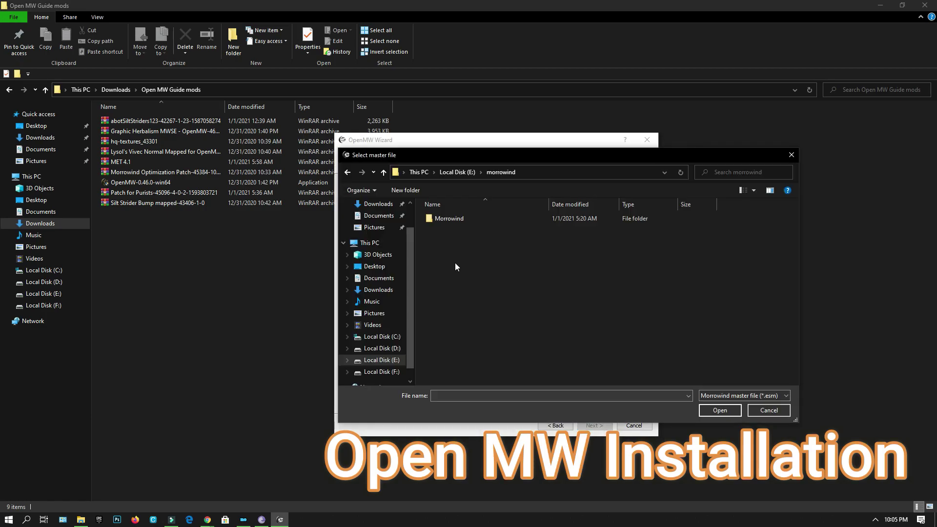
pyautogui.doubleClick(448, 219)
pyautogui.doubleClick(448, 220)
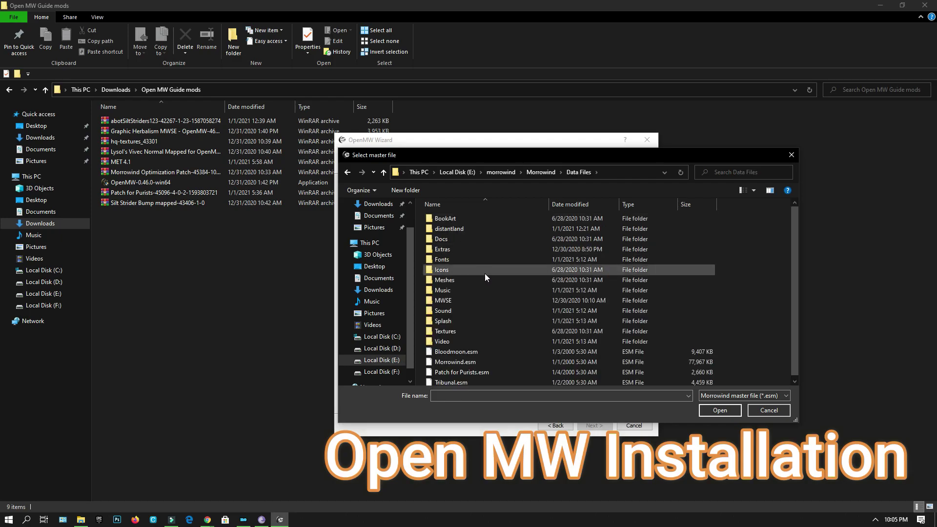
pyautogui.doubleClick(460, 361)
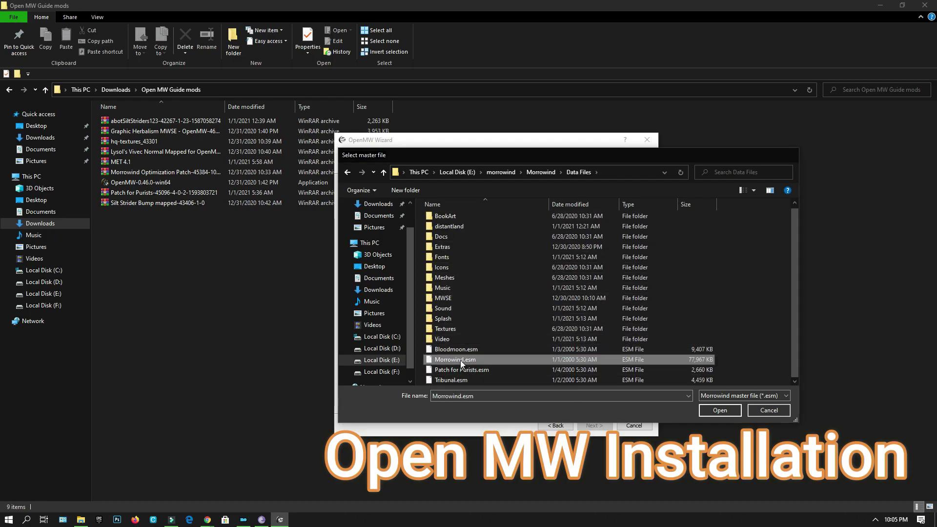
# - Complete the wizard for this installation, importing the settings from Morrowind.ini and the add-on and plugin selection
pyautogui.click(595, 425)
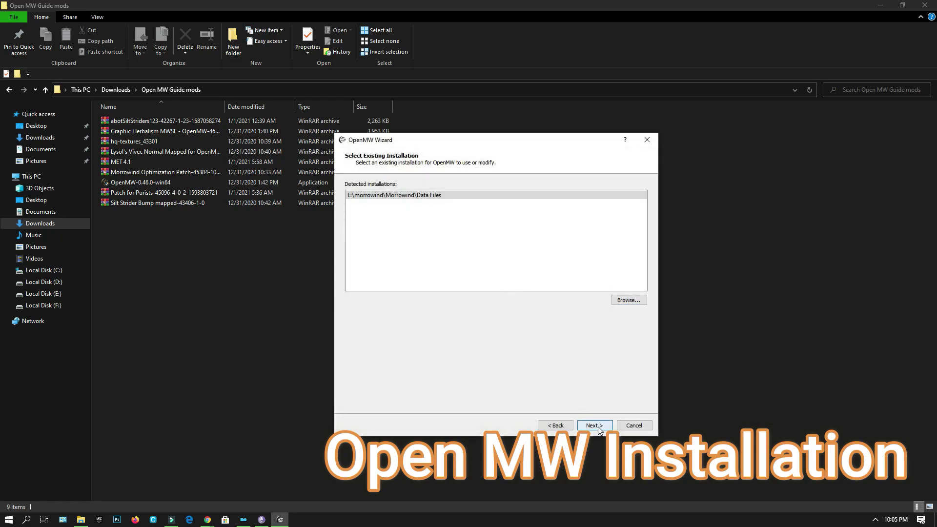
pyautogui.click(595, 425)
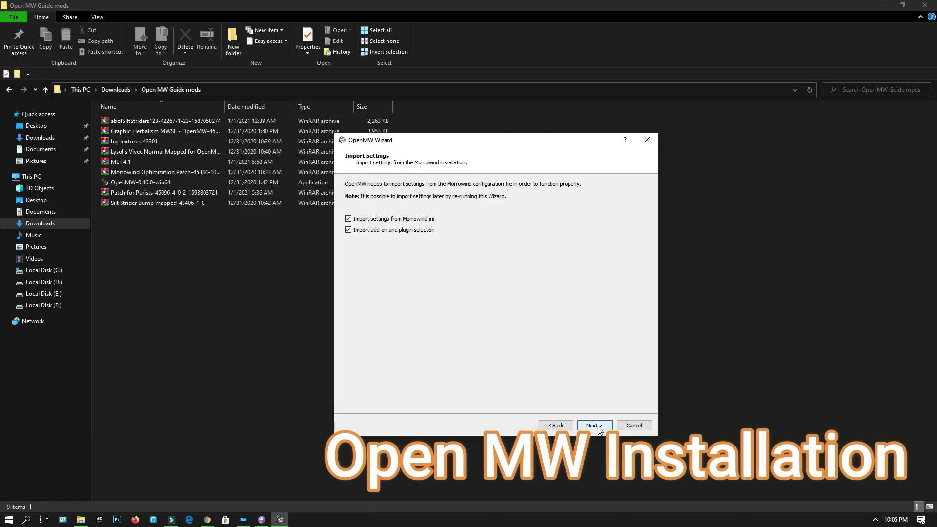
pyautogui.click(595, 426)
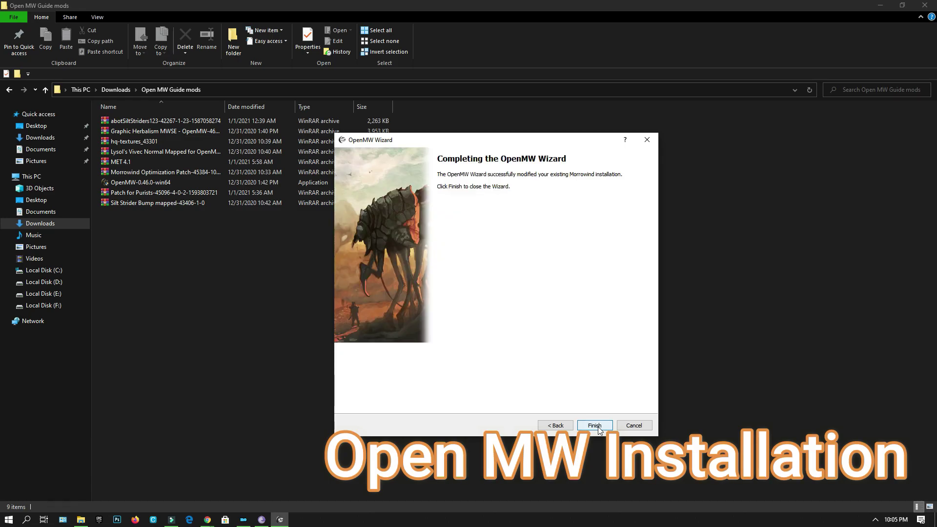
pyautogui.click(596, 426)
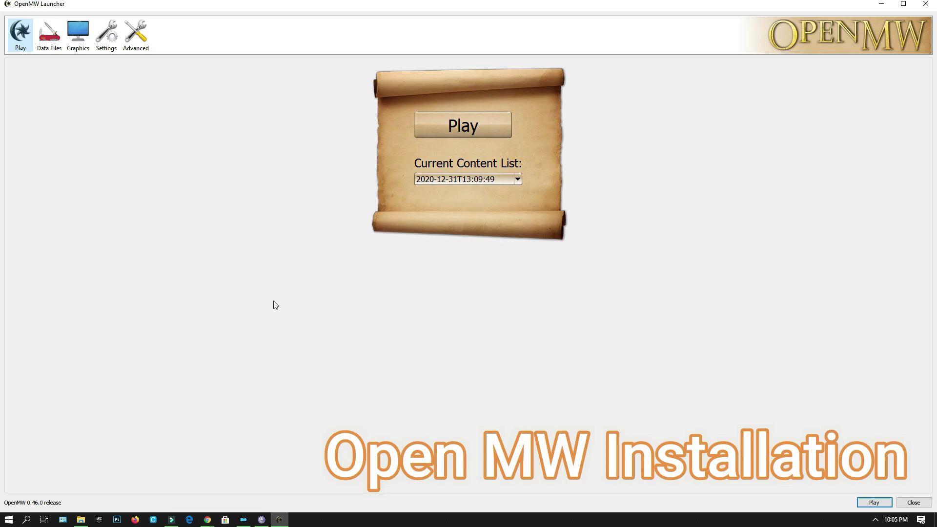
# - Review the launcher's general settings and its display and shadow graphics options, and close the launcher
pyautogui.click(104, 32)
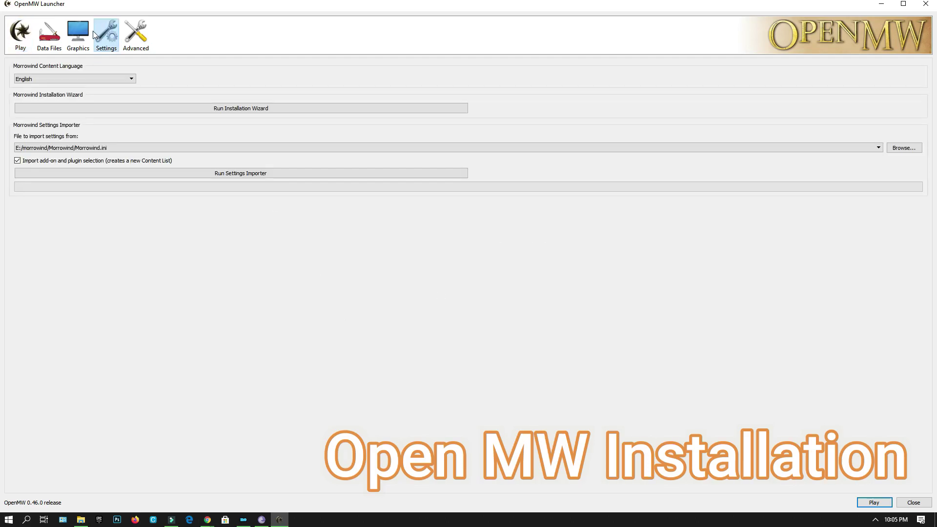
pyautogui.click(82, 32)
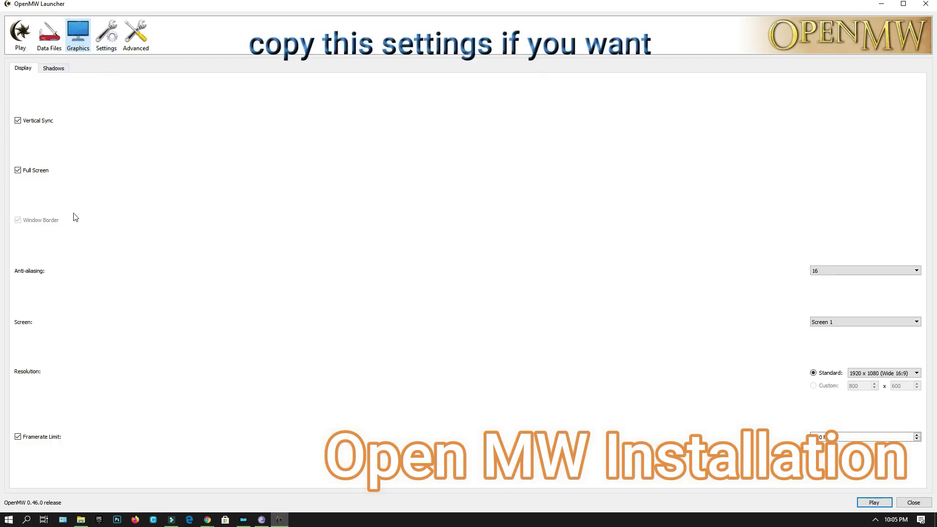
pyautogui.click(54, 68)
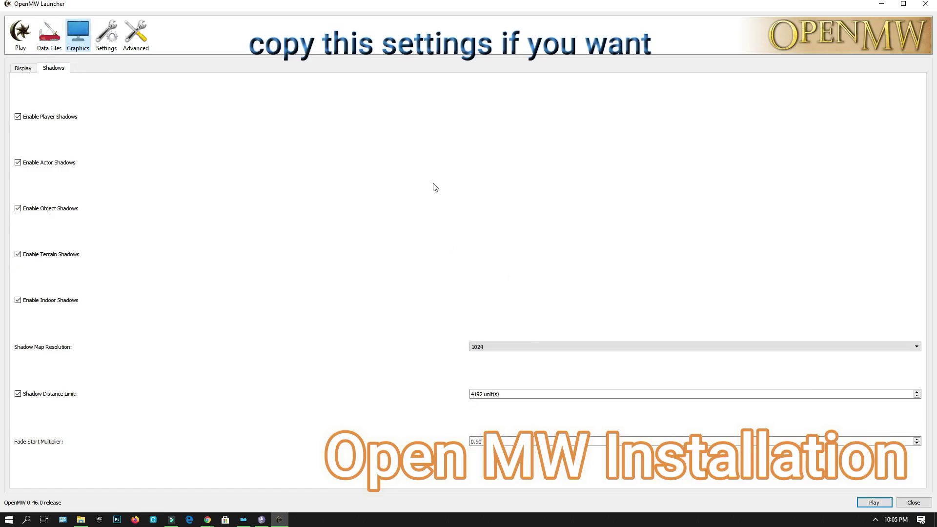
pyautogui.click(918, 506)
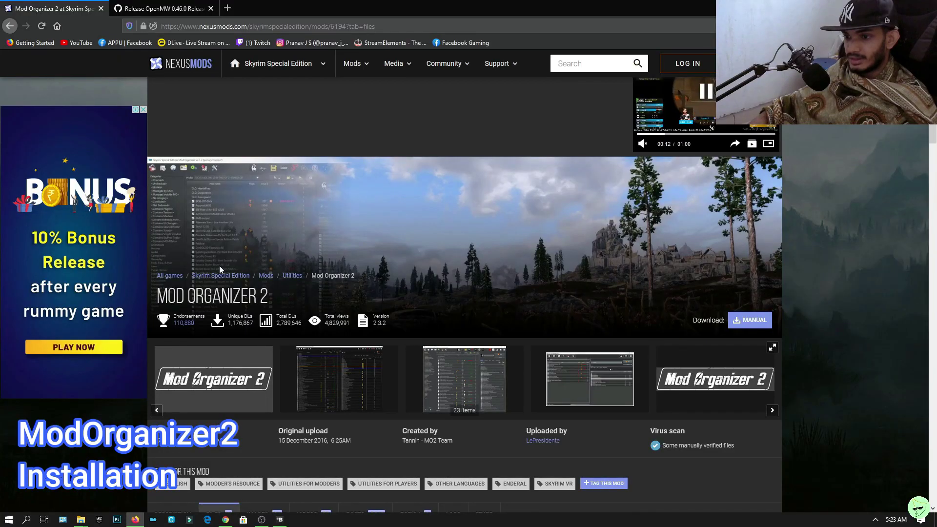
# - View the Mod Organizer 2 files page on Nexus Mods and launch ModOrganizer from the D:\00MO2 folder
pyautogui.scroll(-3, 218, 265)
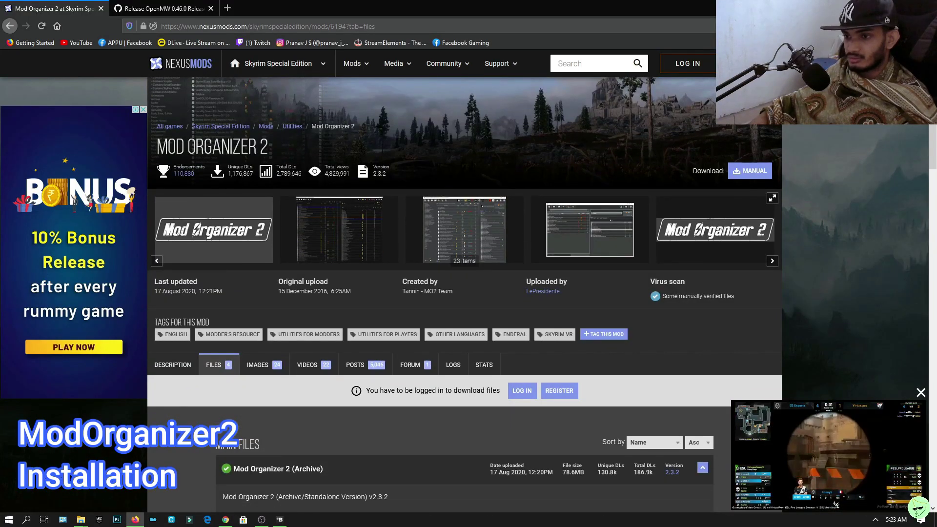
pyautogui.scroll(-4, 378, 208)
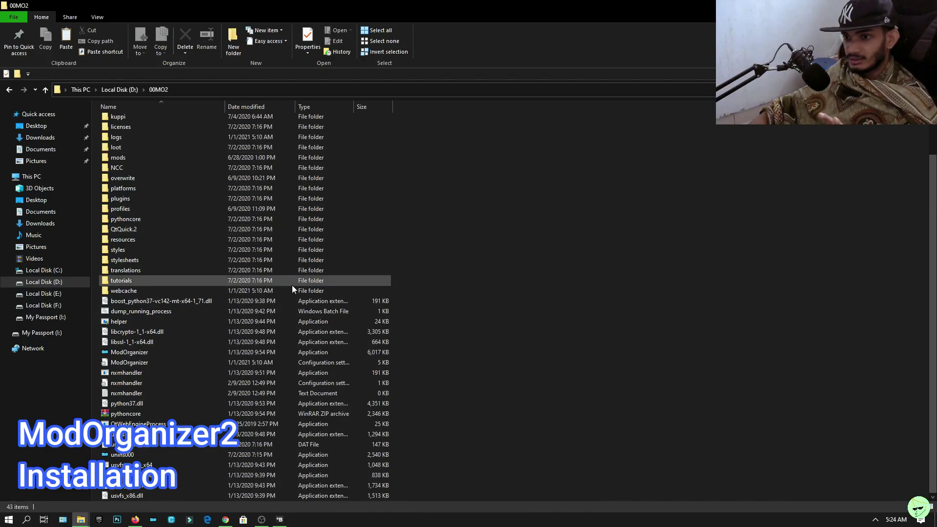
pyautogui.moveTo(146, 352); pyautogui.dragTo(256, 312)
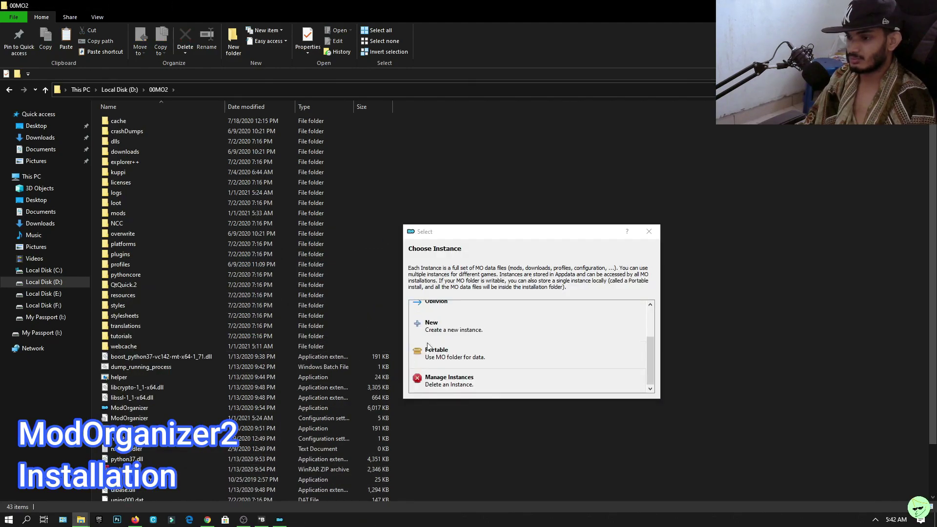
# - Create a new Mod Organizer instance named "morrowind guide youtube" and accept its data location
pyautogui.scroll(3, 459, 338)
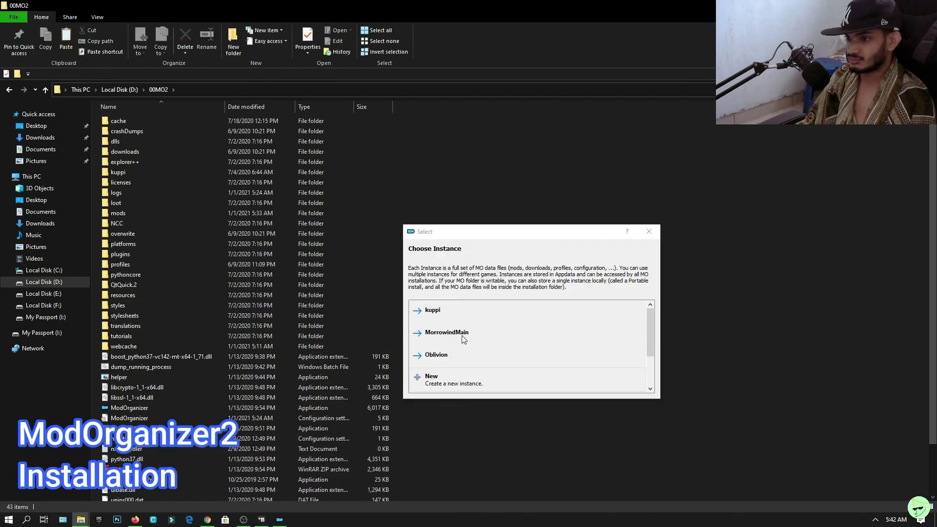
pyautogui.scroll(-2, 446, 393)
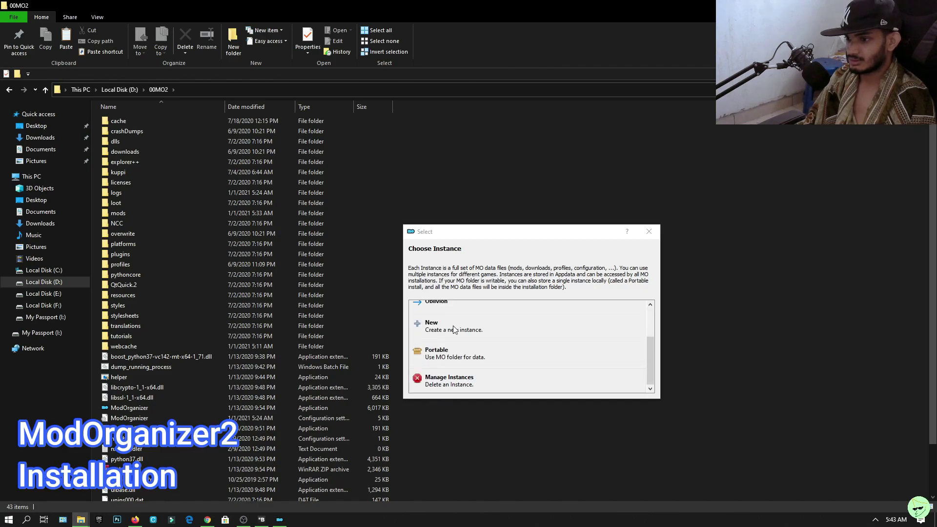
pyautogui.click(455, 327)
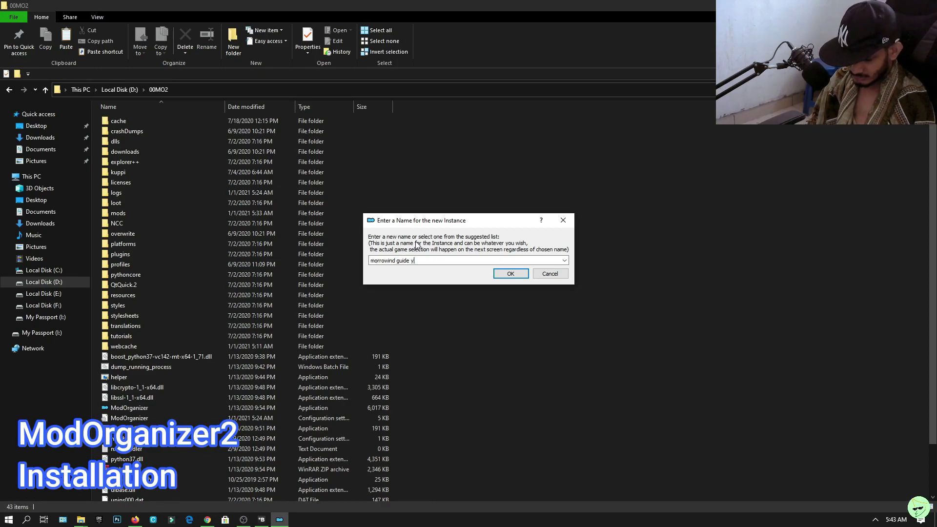
pyautogui.write('morrowind guide youtube')
pyautogui.click(510, 273)
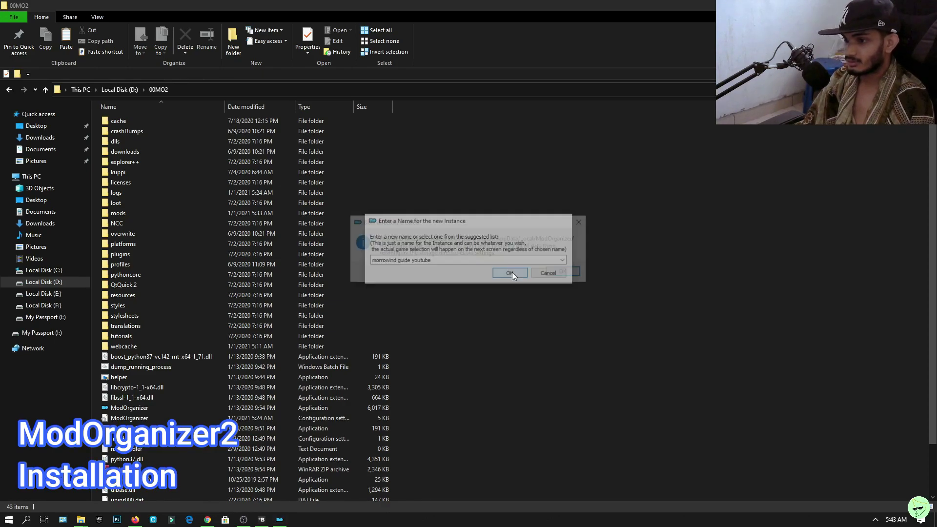
pyautogui.click(571, 274)
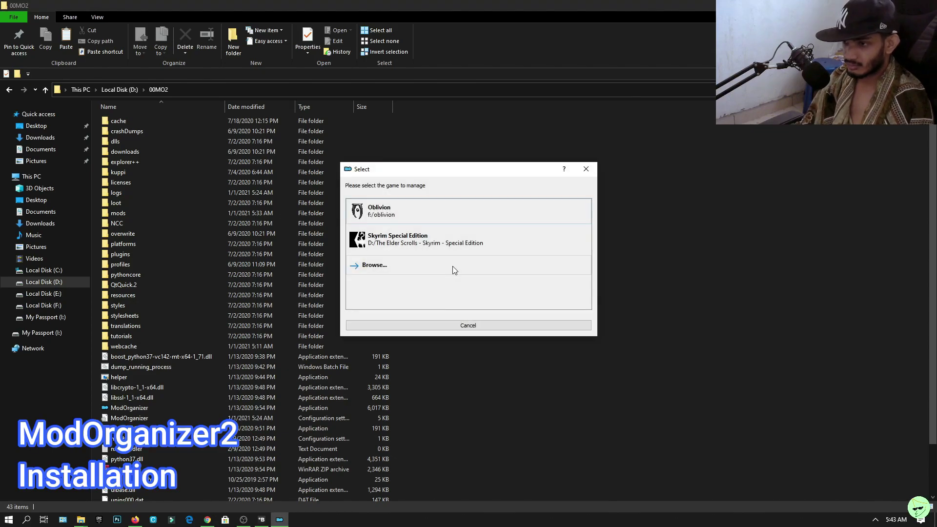
# - Select the folder E:\morrowind\Morrowind as the game to manage and decline the introductory tutorial
pyautogui.click(402, 265)
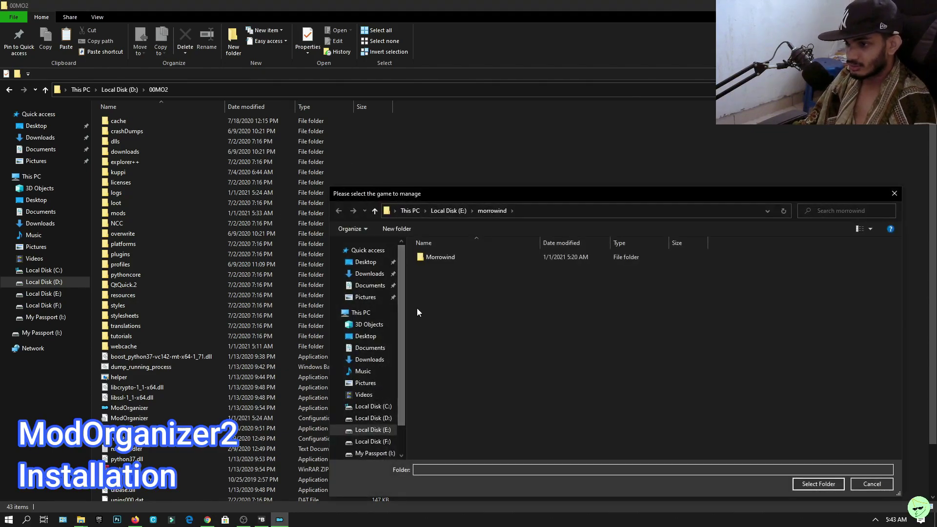
pyautogui.doubleClick(458, 258)
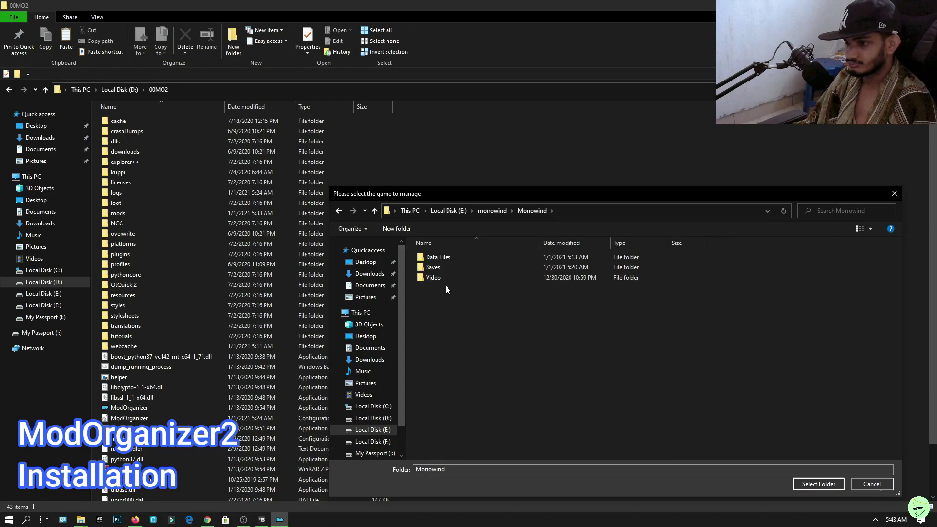
pyautogui.click(481, 212)
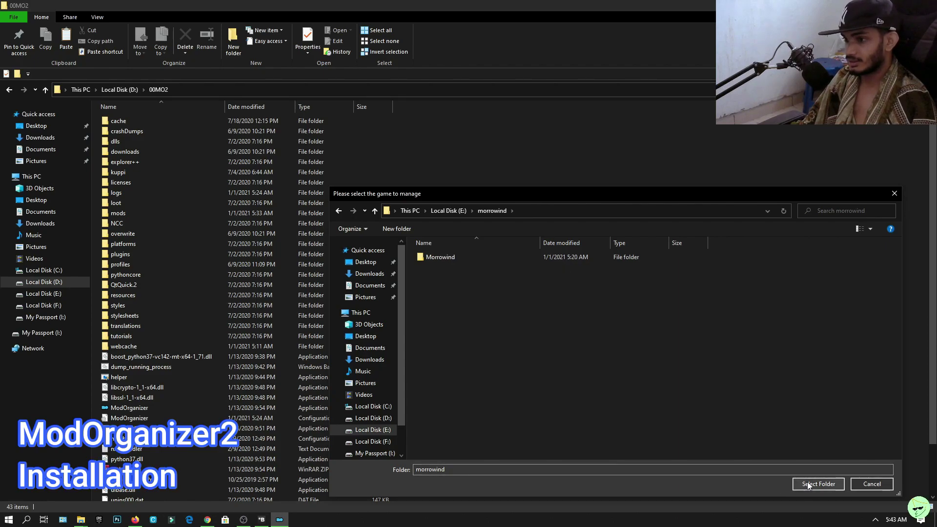
pyautogui.doubleClick(453, 257)
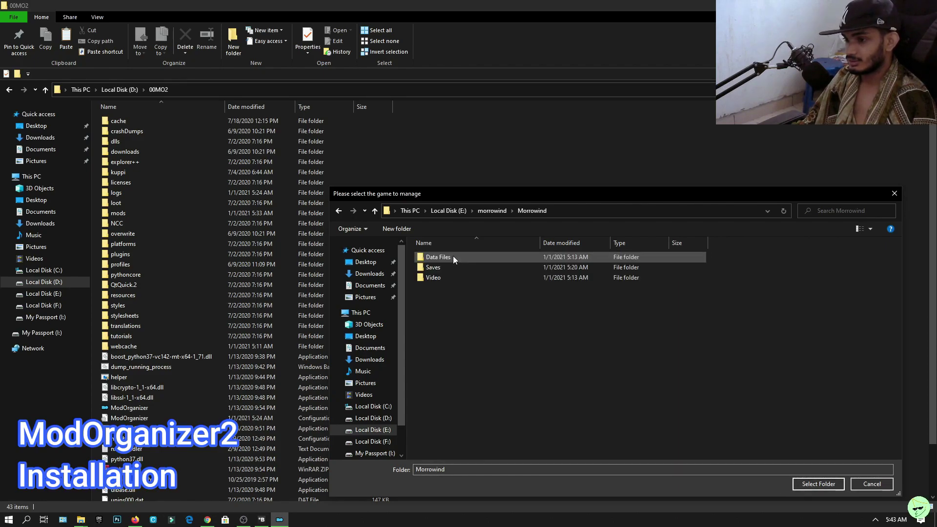
pyautogui.click(819, 484)
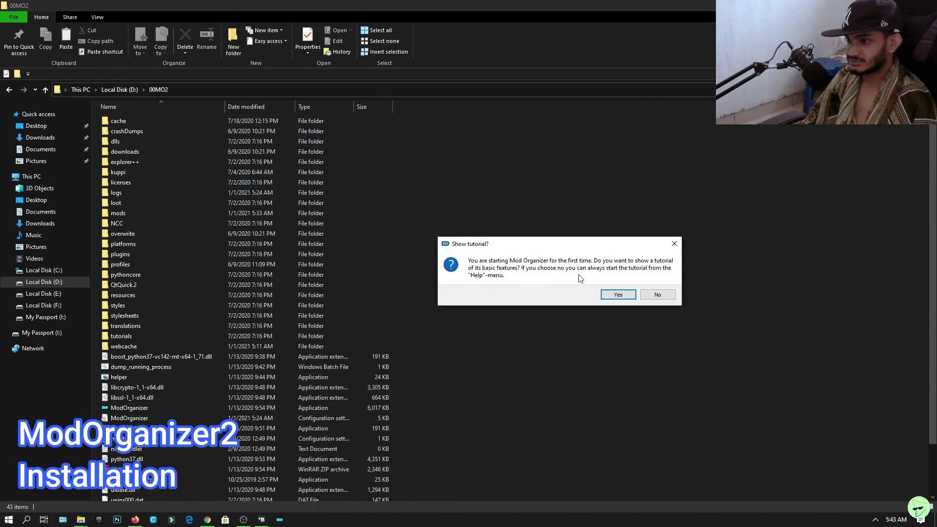
pyautogui.click(665, 297)
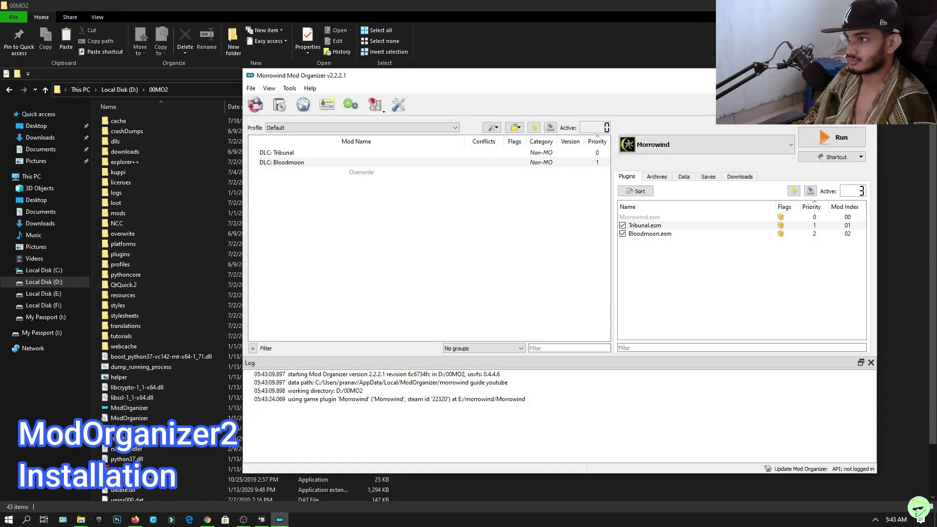
# - Maximize the Mod Organizer window and choose openmw-launcher as the executable to run
pyautogui.doubleClick(615, 75)
pyautogui.click(613, 70)
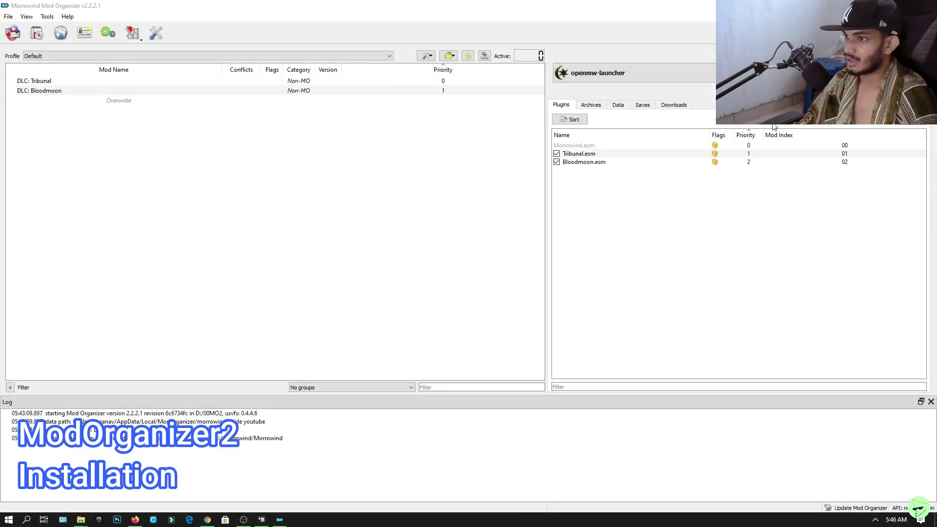
pyautogui.click(600, 76)
pyautogui.click(601, 76)
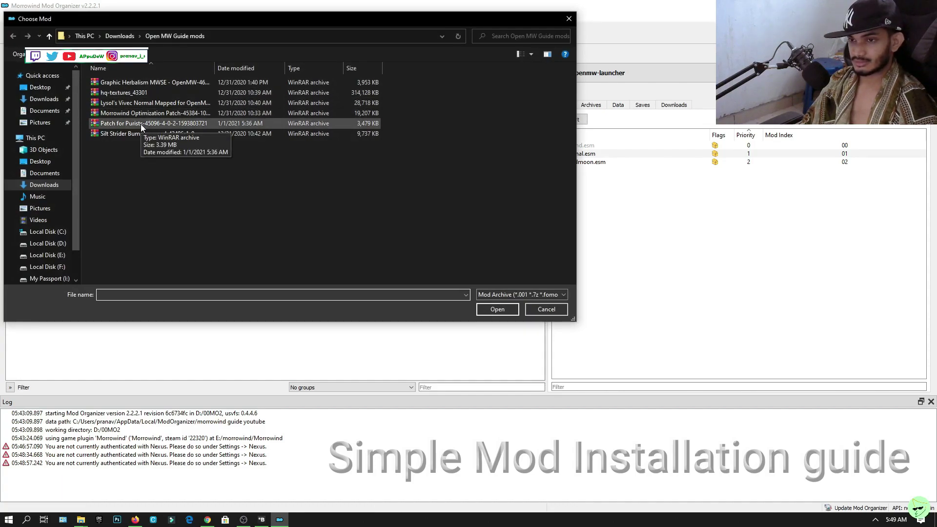
# - Install and enable Patch for Purists, and install Morrowind Optimization Patch from the Open MW Guide mods folder
pyautogui.doubleClick(141, 124)
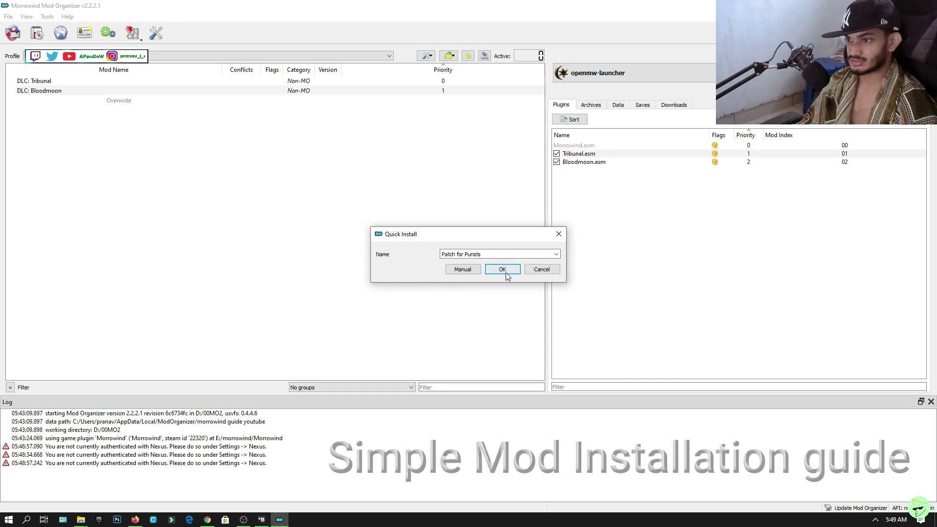
pyautogui.click(503, 270)
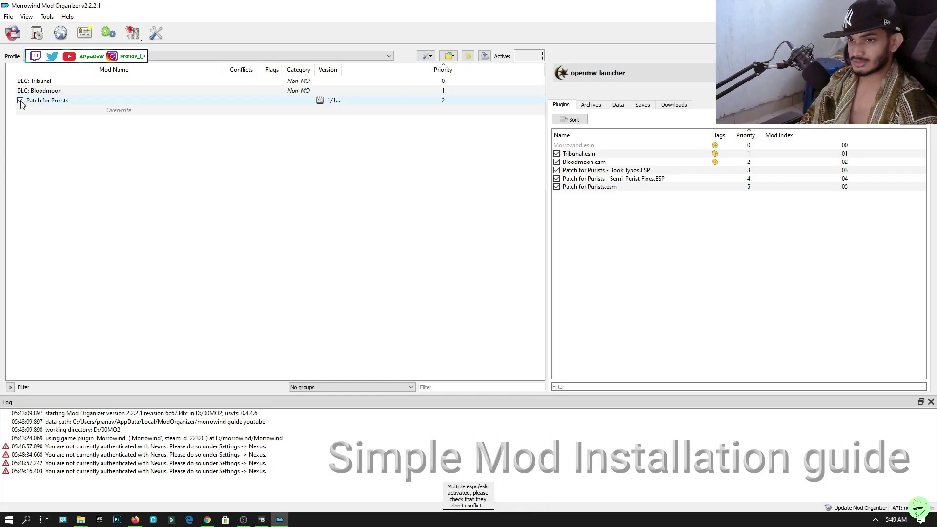
pyautogui.click(37, 32)
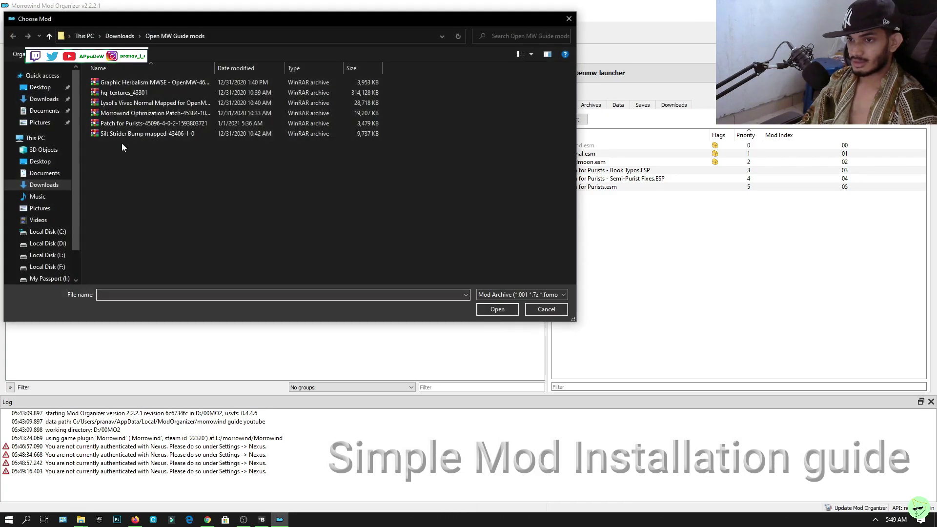
pyautogui.click(124, 113)
pyautogui.doubleClick(125, 112)
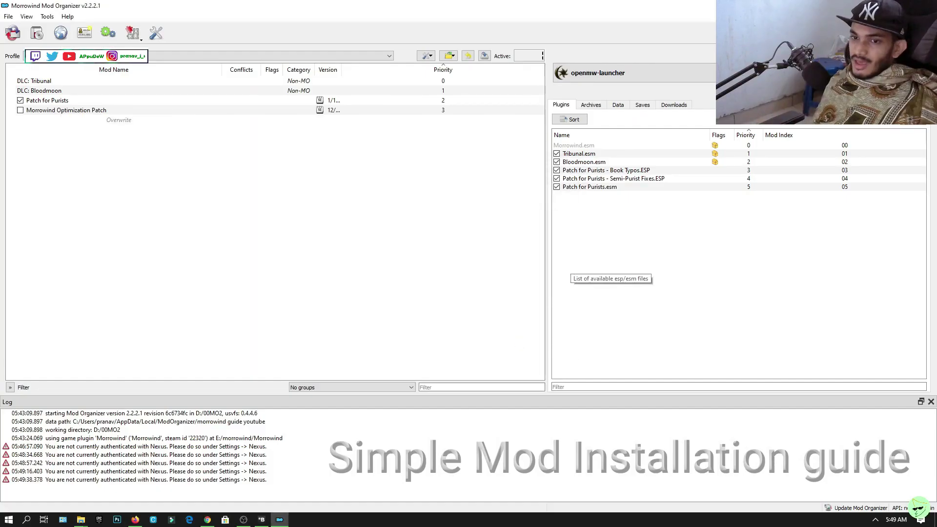
# - Install Graphic Herbalism MWSE - OpenMW with the options 00 Core + Vanilla Meshes and 01 Optional - Smoothed Meshes
pyautogui.click(37, 33)
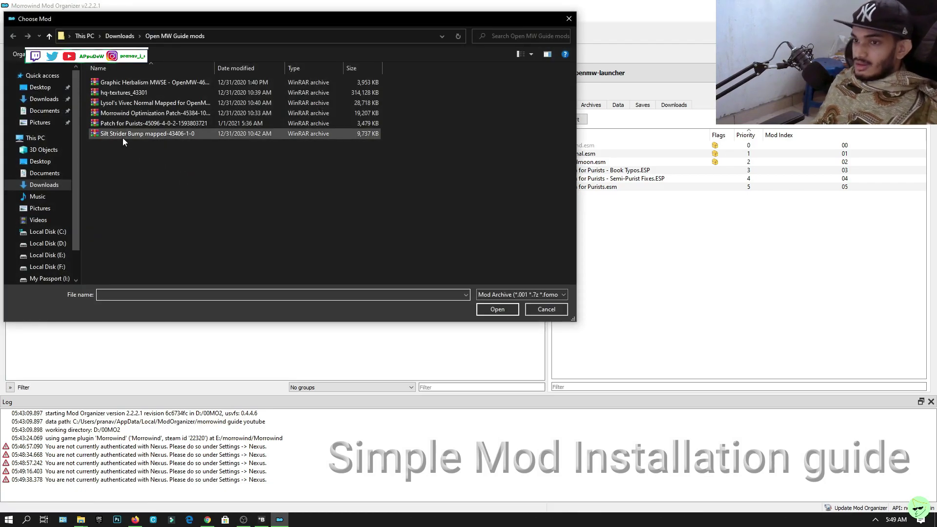
pyautogui.click(136, 82)
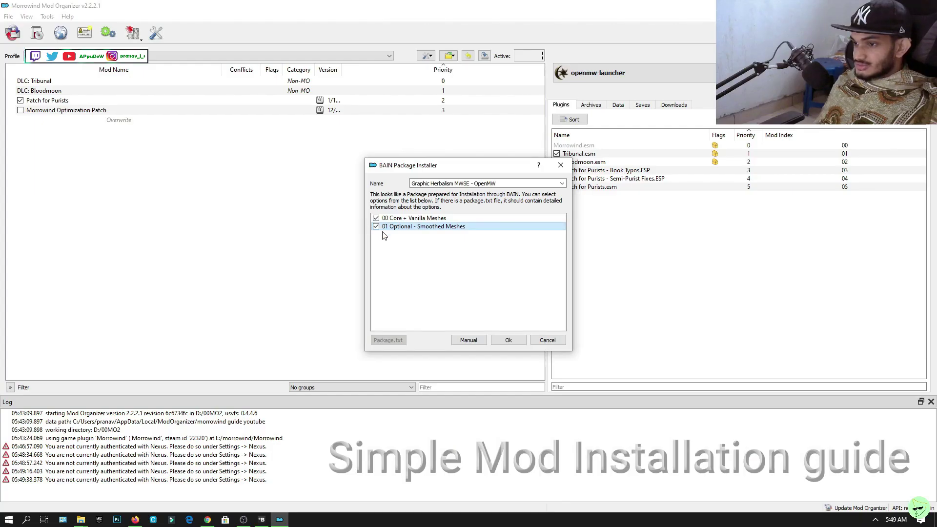
pyautogui.click(503, 340)
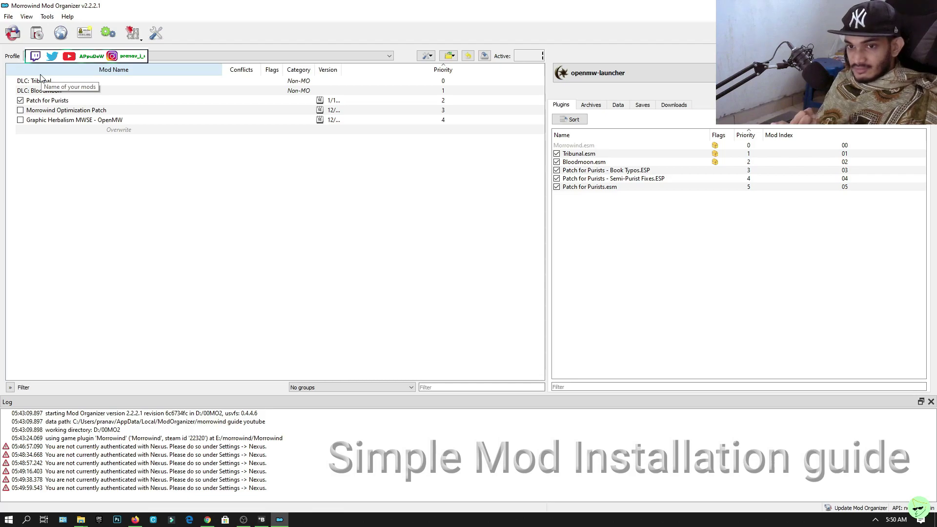
# - Install two texture mods under the names MET and hqtextground
pyautogui.hotkey('ctrl', 'm')
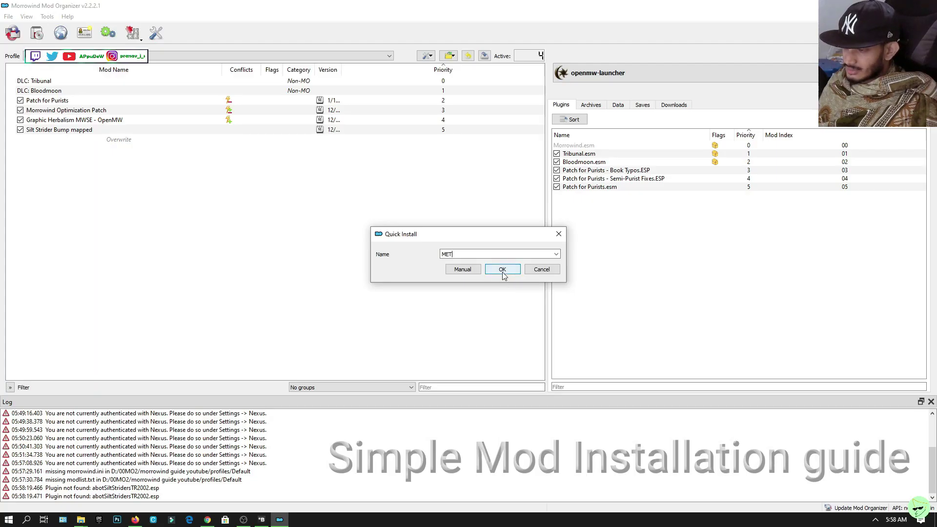
pyautogui.click(504, 271)
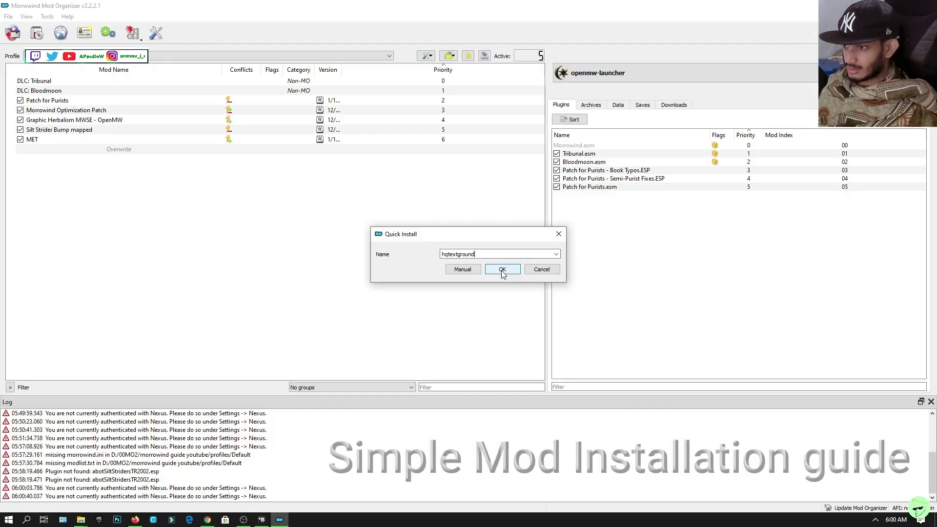
pyautogui.click(502, 270)
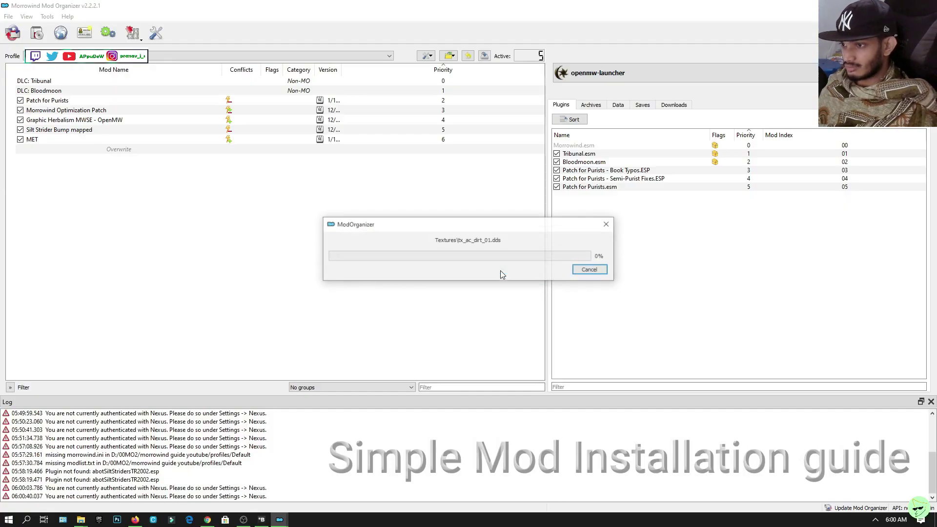
# - Install the abotSiltStriders123 archive from the Open MW Guide mods folder
pyautogui.click(37, 39)
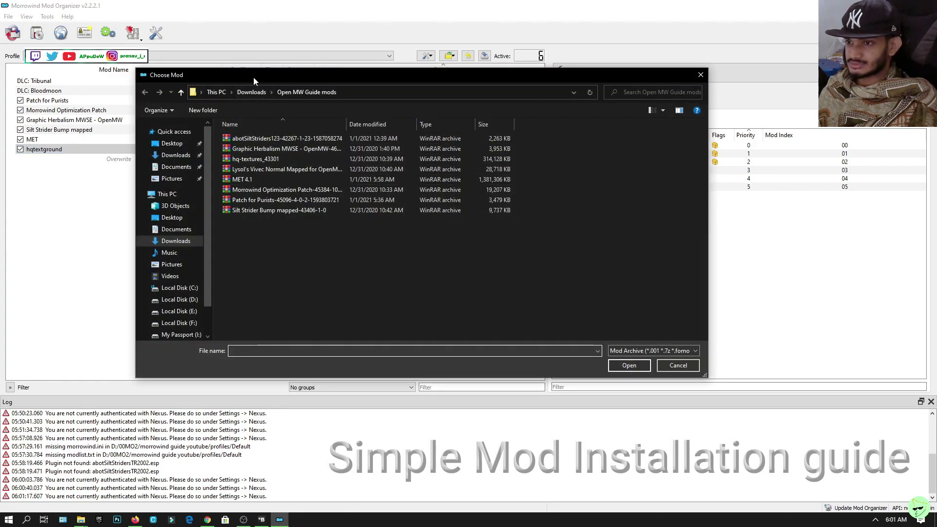
pyautogui.moveTo(253, 77); pyautogui.dragTo(366, 153)
pyautogui.doubleClick(362, 213)
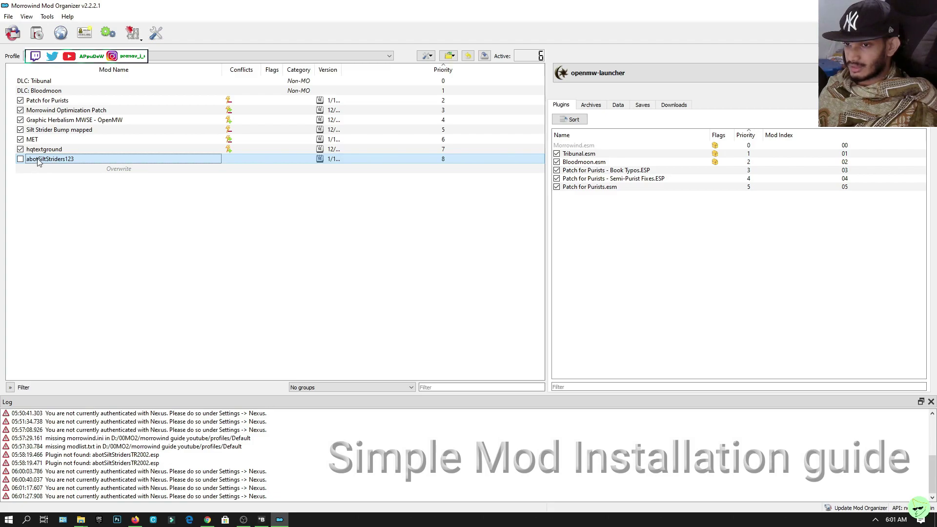
# - Delete the abotSiltStridersTR2002 ESP file from the abotSiltStriders123 mod's folder and enable the mod
pyautogui.rightClick(39, 162)
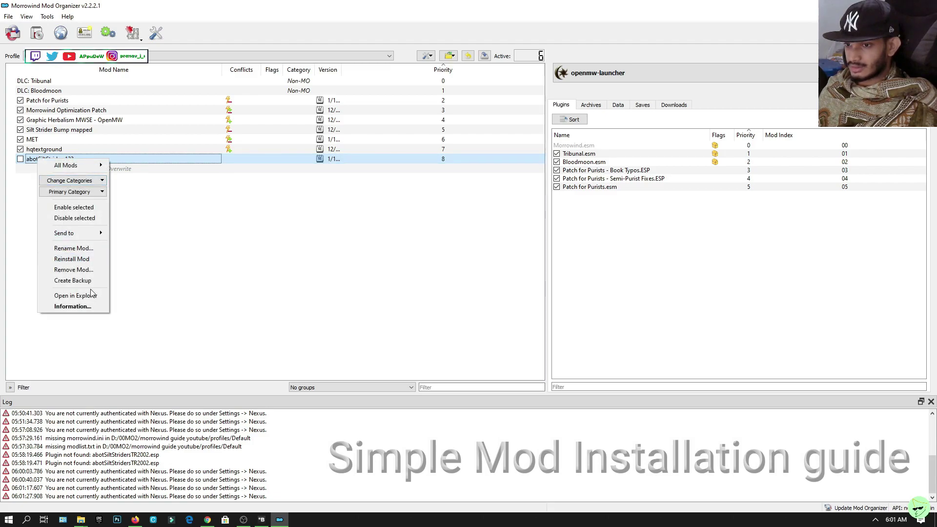
pyautogui.click(66, 295)
pyautogui.click(408, 186)
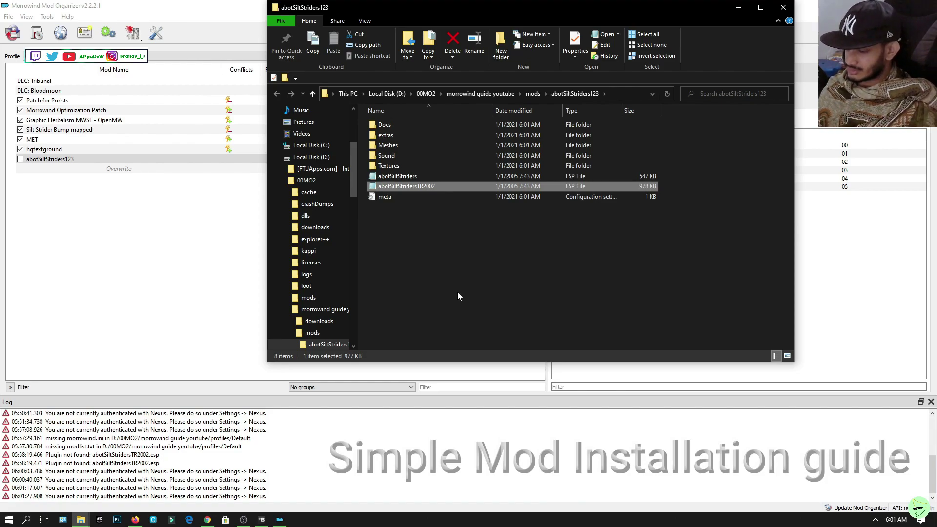
pyautogui.press('Delete')
pyautogui.click(783, 7)
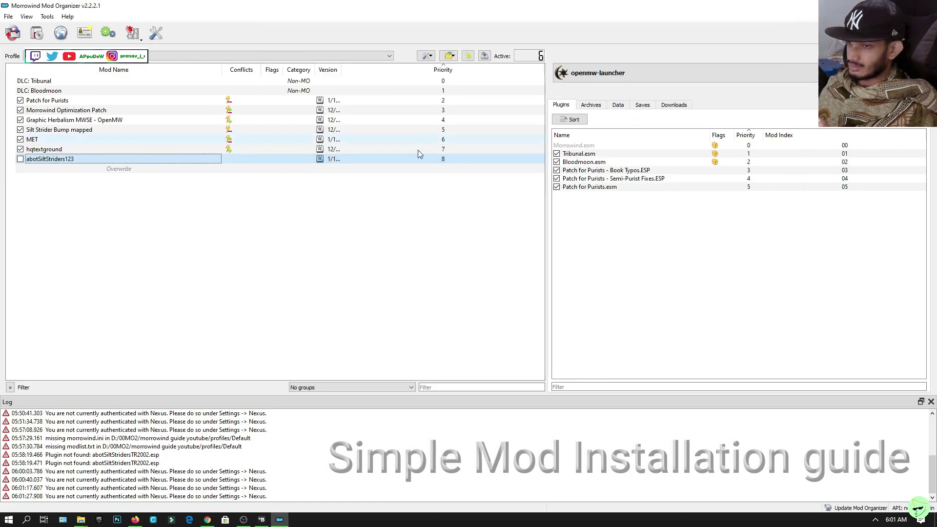
pyautogui.click(20, 159)
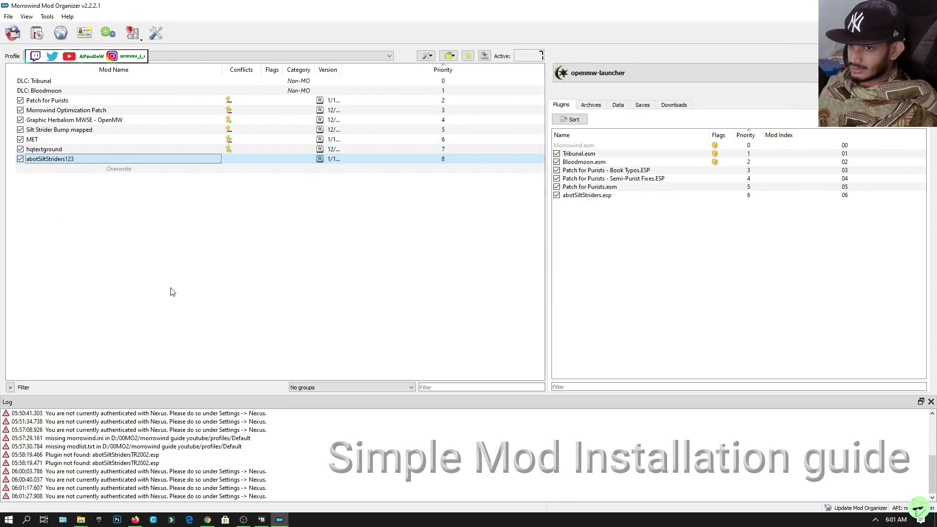
pyautogui.click(176, 292)
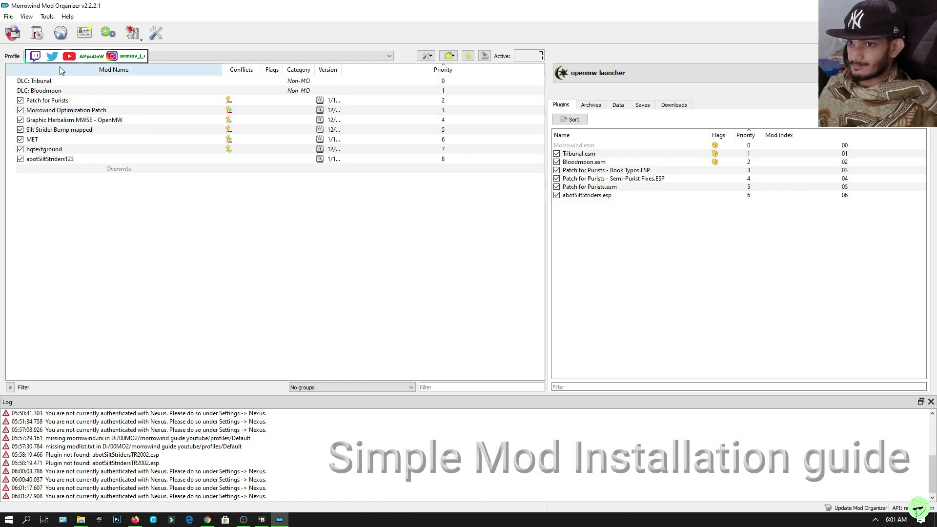
# - Switch to the browser and review the Vivec Normal Mapped for OpenMW page on Nexus Mods and its uploader's other Morrowind files
pyautogui.click(37, 36)
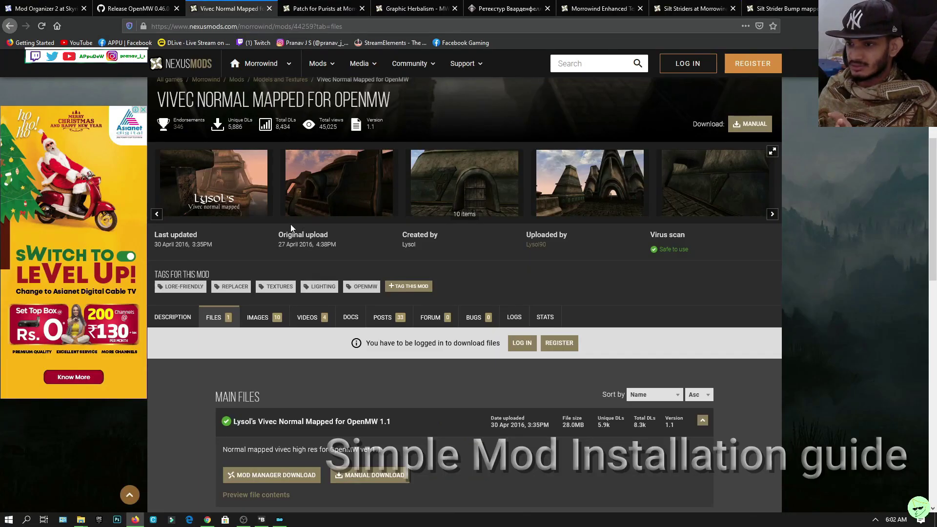
pyautogui.scroll(1, 293, 225)
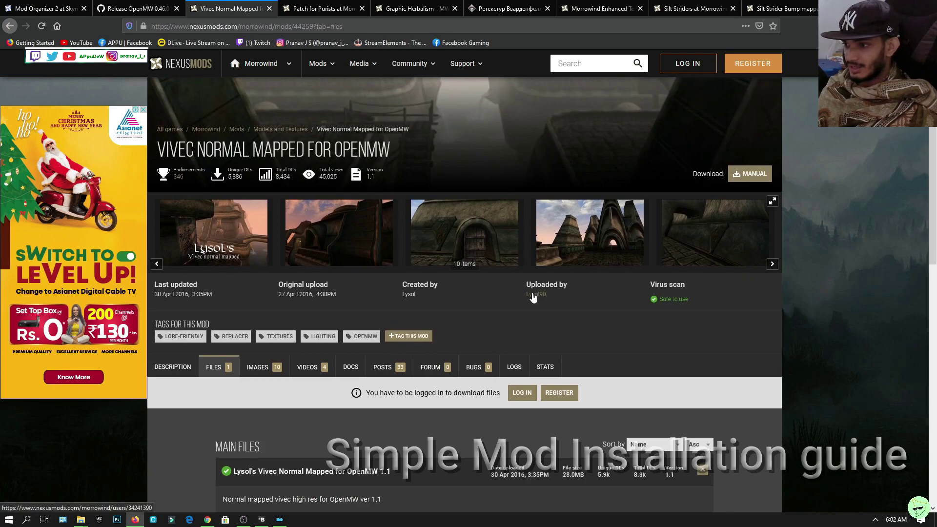
pyautogui.click(535, 294)
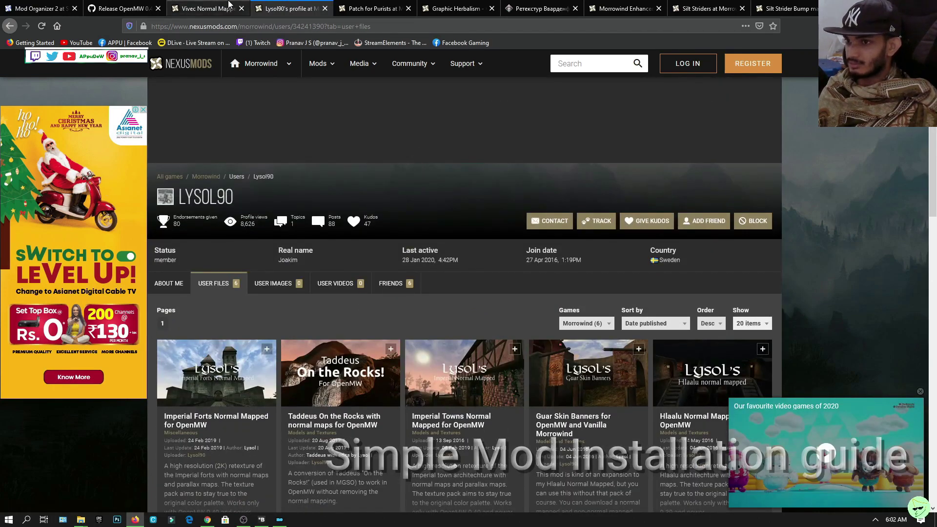
pyautogui.click(229, 6)
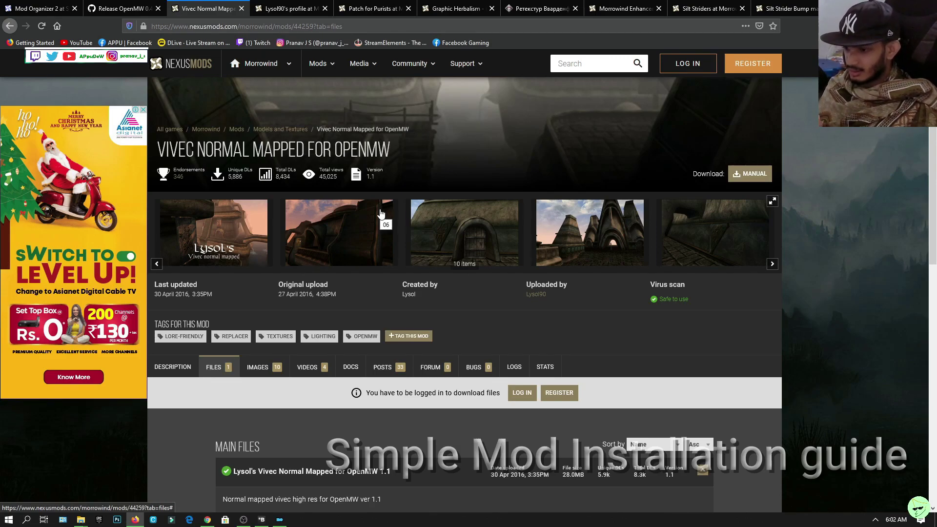
pyautogui.scroll(-3, 386, 228)
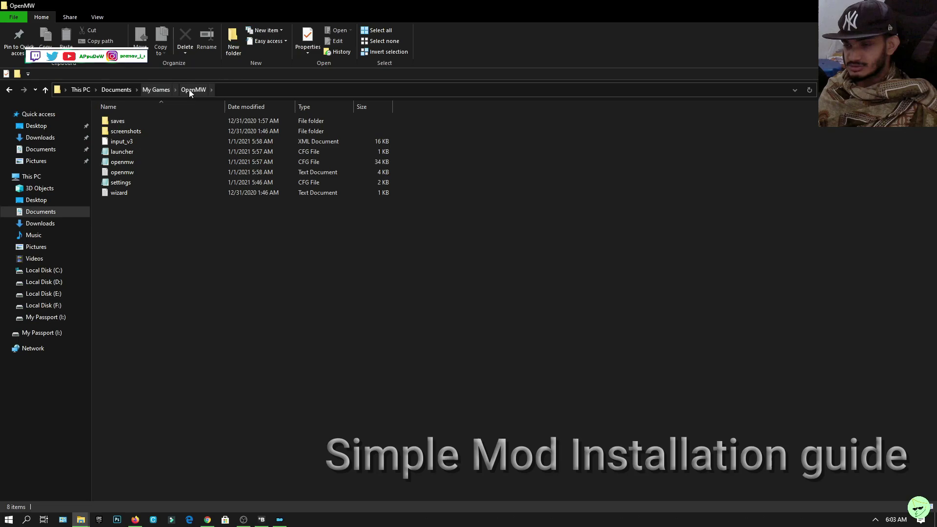
# - Open the settings CFG file in the OpenMW documents folder and add a new line below the camera viewing distance
pyautogui.doubleClick(130, 182)
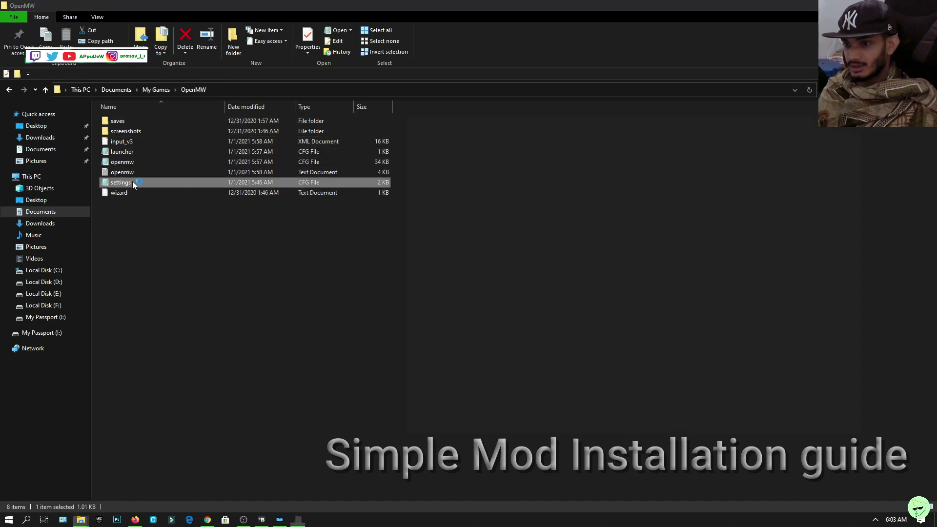
pyautogui.scroll(-7, 697, 370)
pyautogui.scroll(1, 688, 355)
pyautogui.scroll(-1, 677, 360)
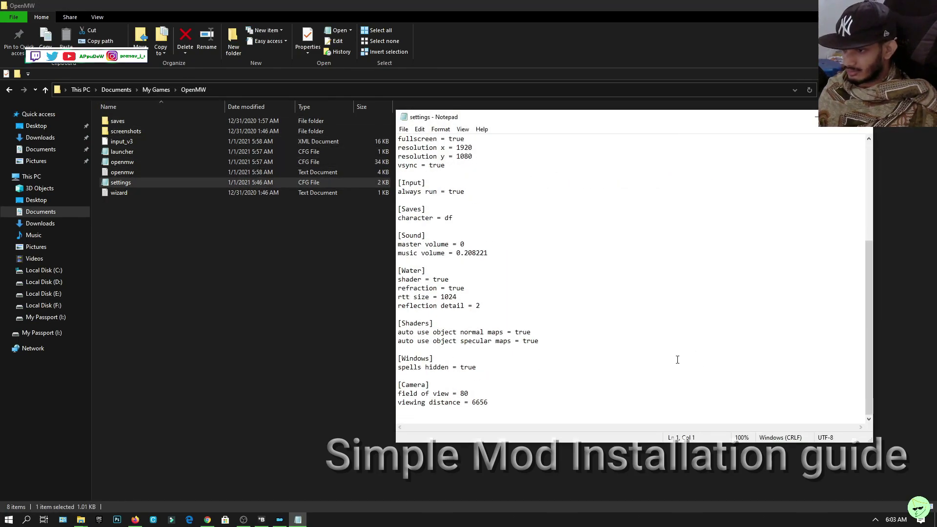
pyautogui.click(509, 401)
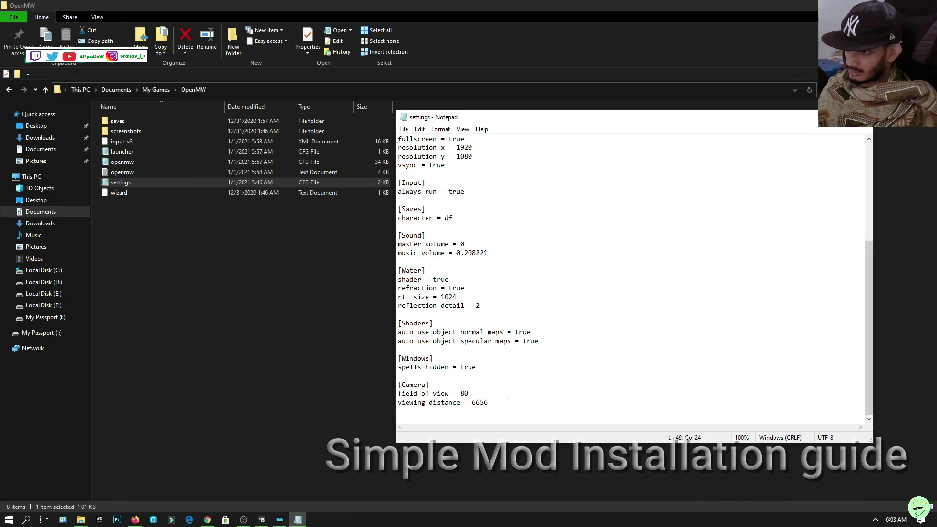
pyautogui.press('Return')
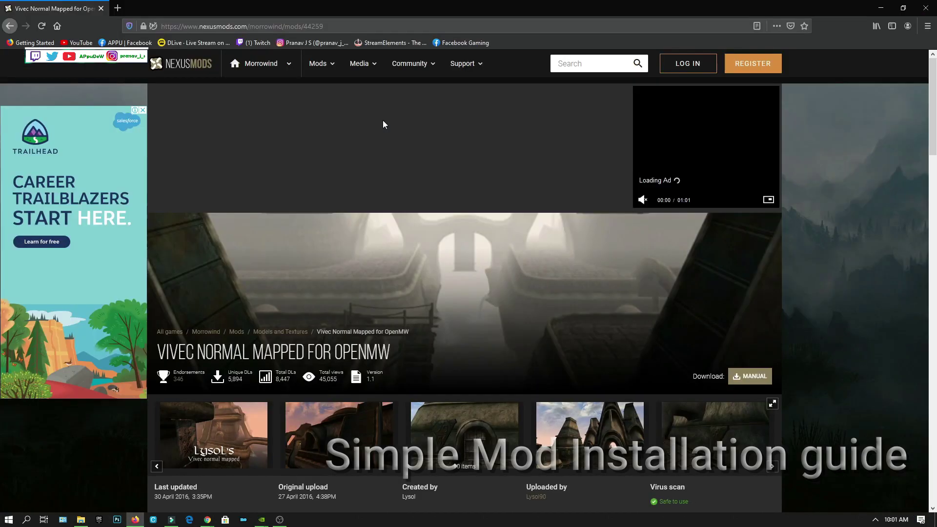
# - Examine the Vivec Normal Mapped for OpenMW page's description and its installation instructions for the shader rows of settings.cfg
pyautogui.scroll(-3, 382, 124)
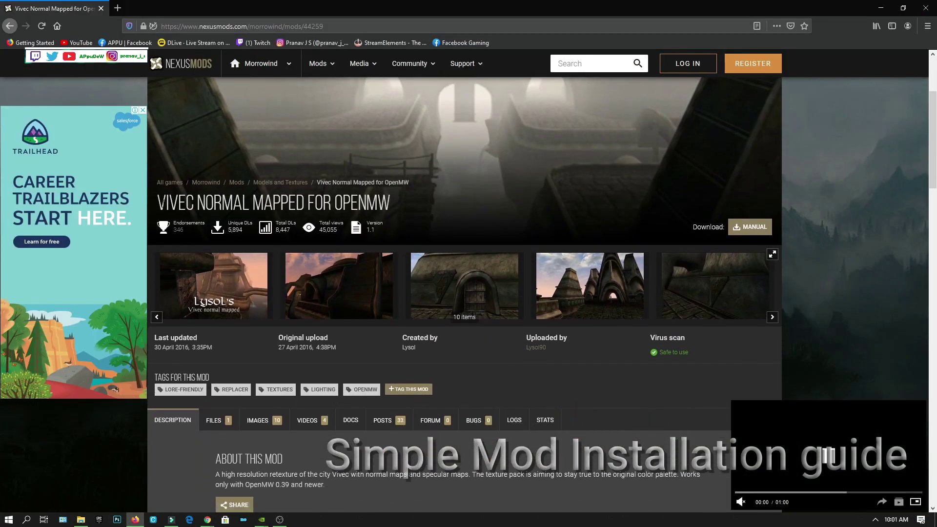
pyautogui.moveTo(157, 202); pyautogui.dragTo(412, 202)
pyautogui.click(367, 165)
pyautogui.scroll(-15, 368, 165)
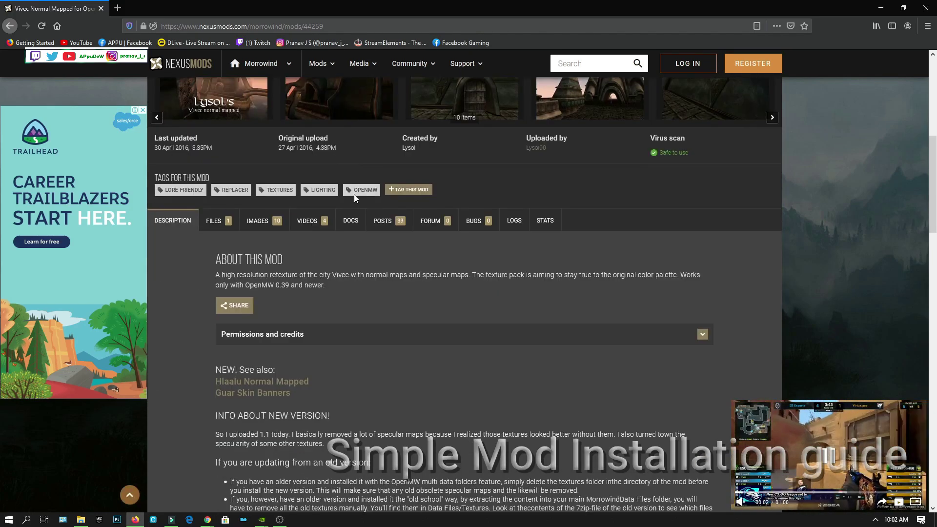
pyautogui.scroll(-1, 357, 209)
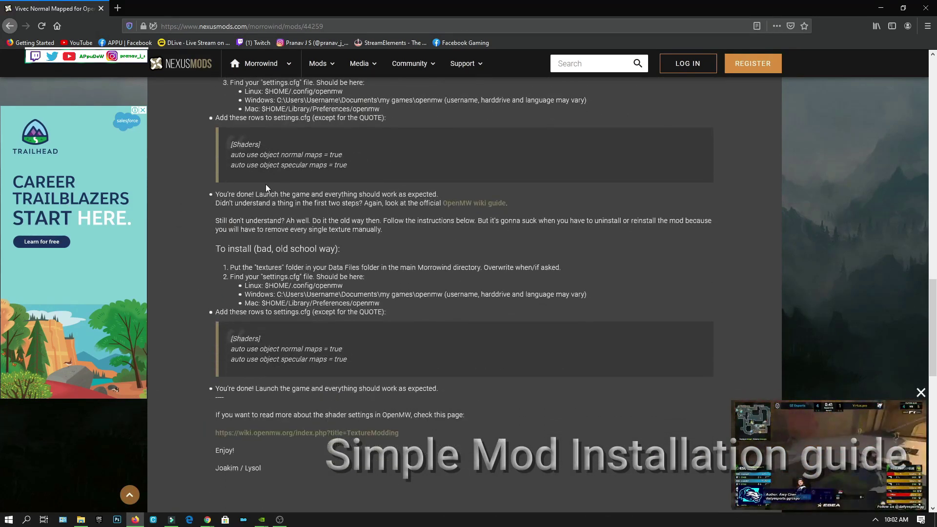
pyautogui.moveTo(232, 145); pyautogui.dragTo(335, 172)
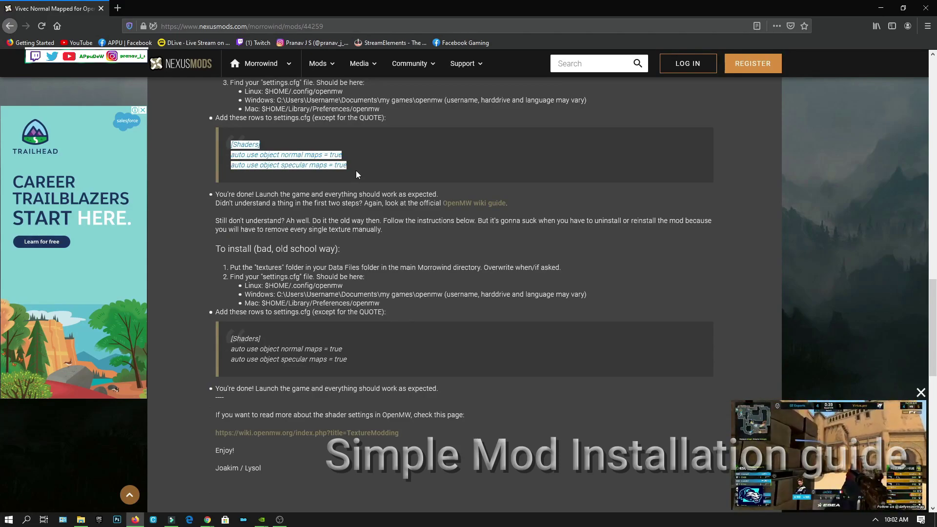
pyautogui.click(305, 178)
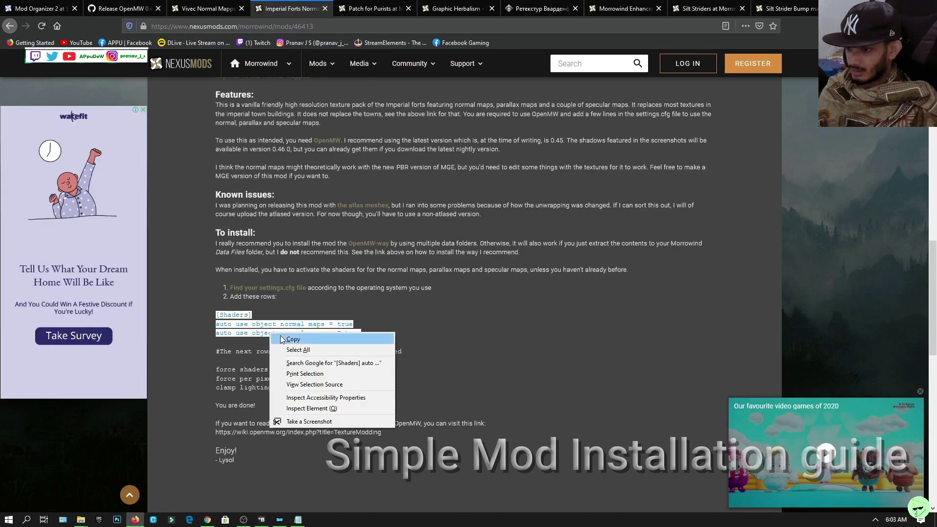
# - Copy the [Shaders] rows for automatic object normal and specular maps from the Imperial Forts page to the end of the settings file
pyautogui.click(282, 339)
pyautogui.hotkey('alt', 'Tab')
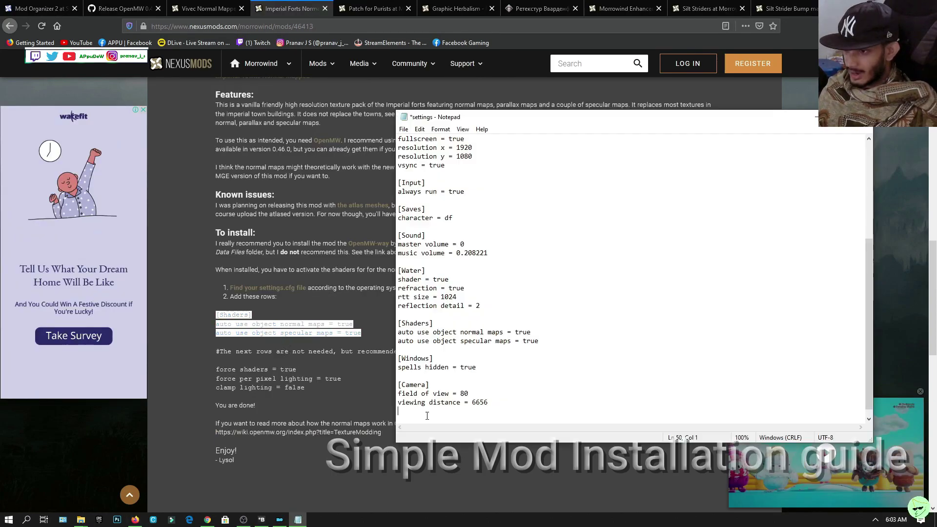
pyautogui.rightClick(427, 420)
pyautogui.click(450, 309)
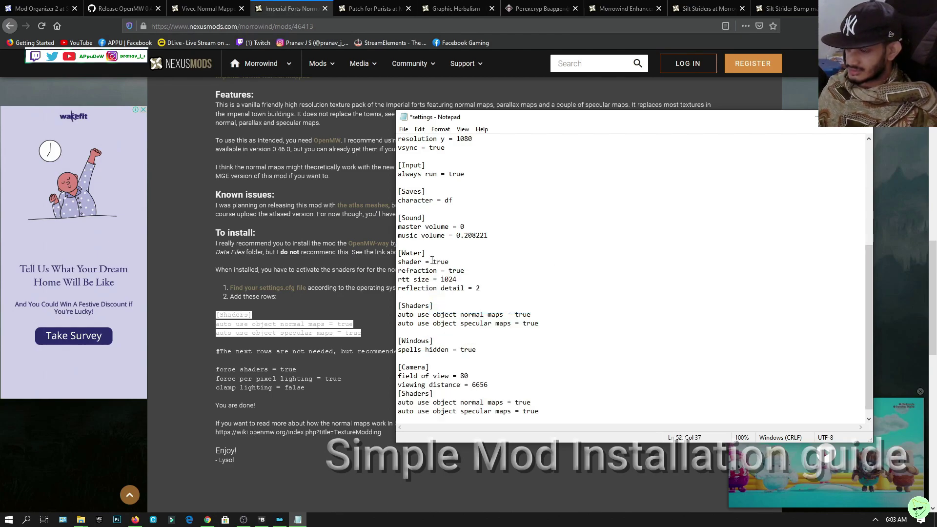
# - Insert a blank line between the [Camera] section and the pasted [Shaders] section, and close the settings file
pyautogui.moveTo(397, 218); pyautogui.dragTo(488, 237)
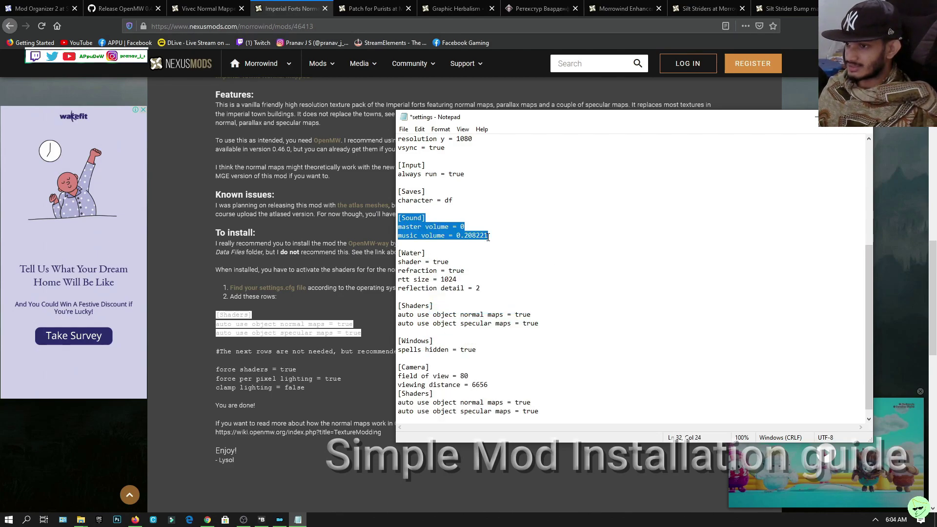
pyautogui.click(430, 250)
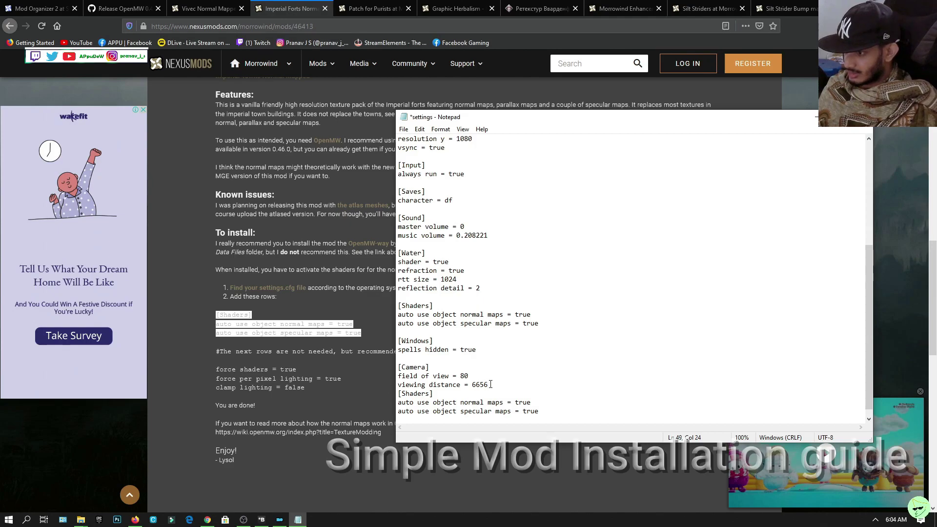
pyautogui.press('Return')
pyautogui.scroll(-1, 405, 344)
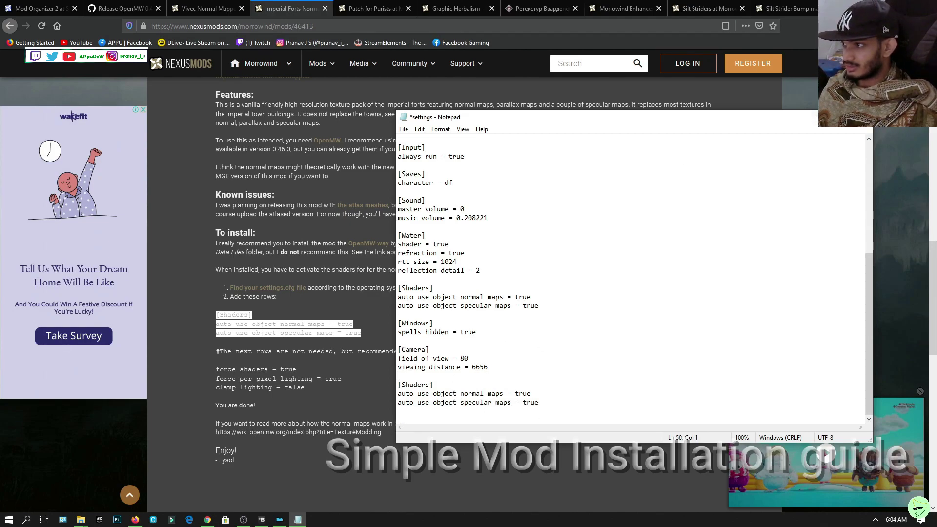
pyautogui.hotkey('alt', 'F4')
pyautogui.click(441, 274)
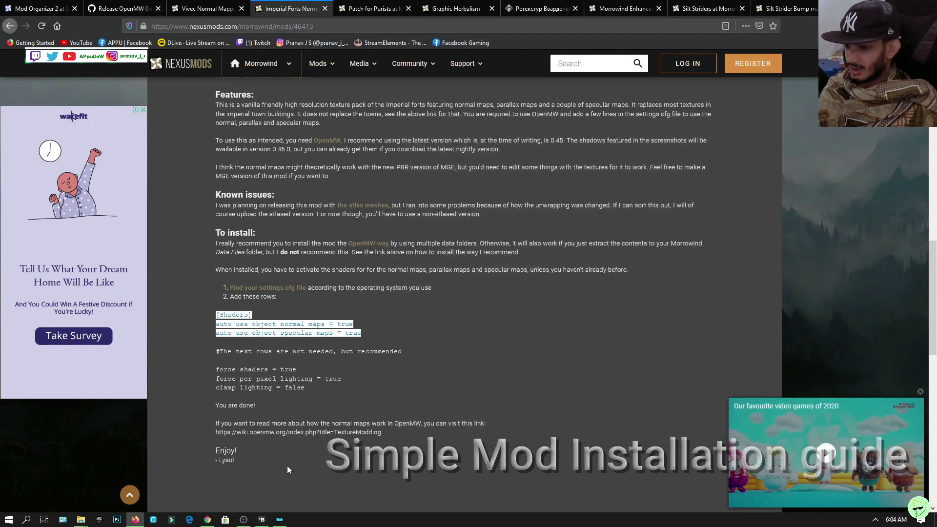
# - Switch to Mod Organizer and enable the mod Lysol's Vivec Normal Mapped for OpenMW 1.1
pyautogui.click(280, 520)
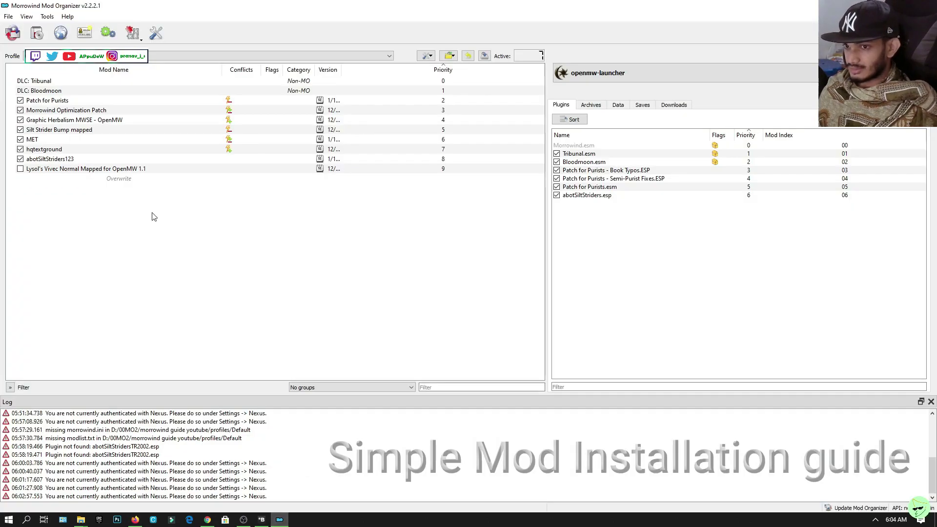
pyautogui.click(30, 169)
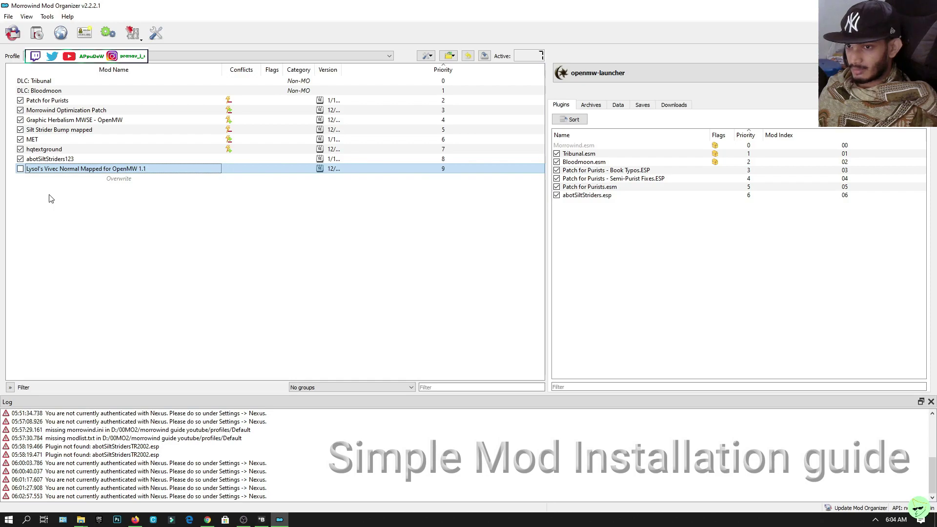
pyautogui.press('space')
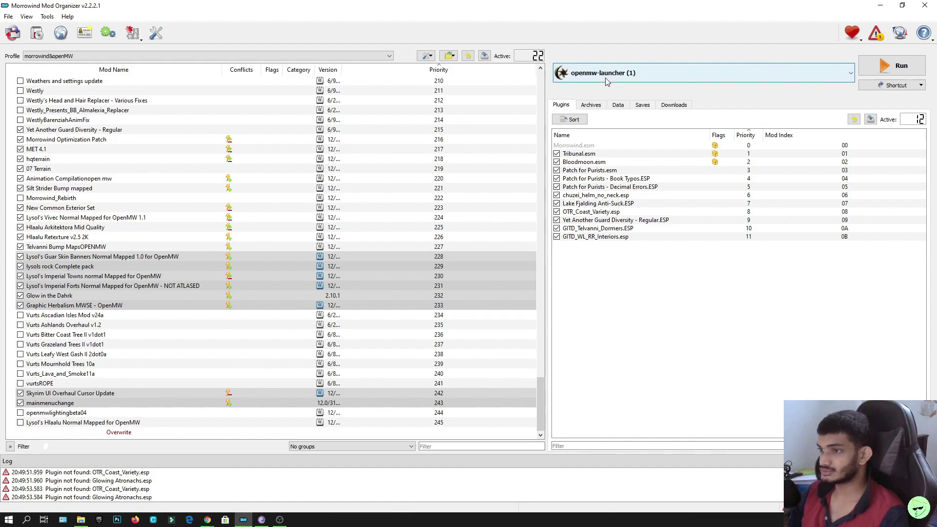
# - Select openmw-launcher (1) as the executable and run it
pyautogui.click(605, 75)
pyautogui.click(613, 199)
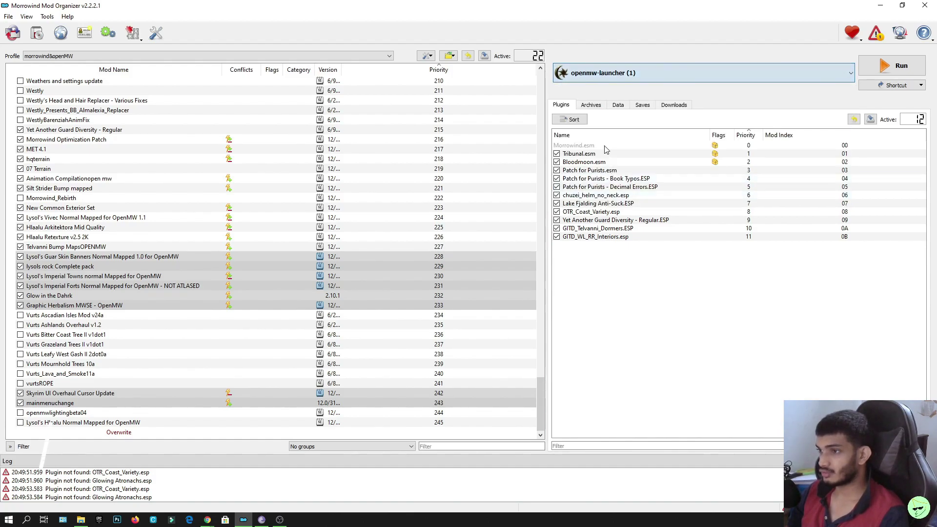
pyautogui.click(897, 65)
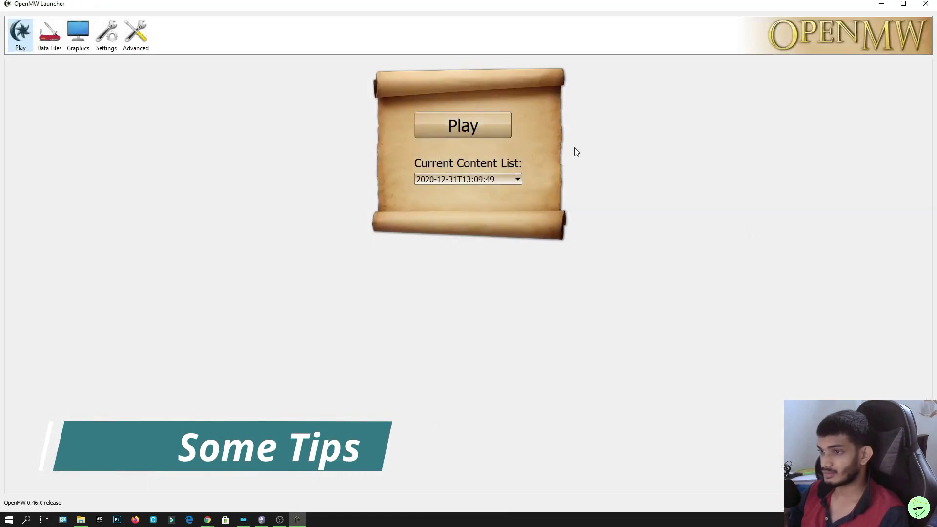
# - Check the launcher's list of data files and start the game with the current content list
pyautogui.click(42, 48)
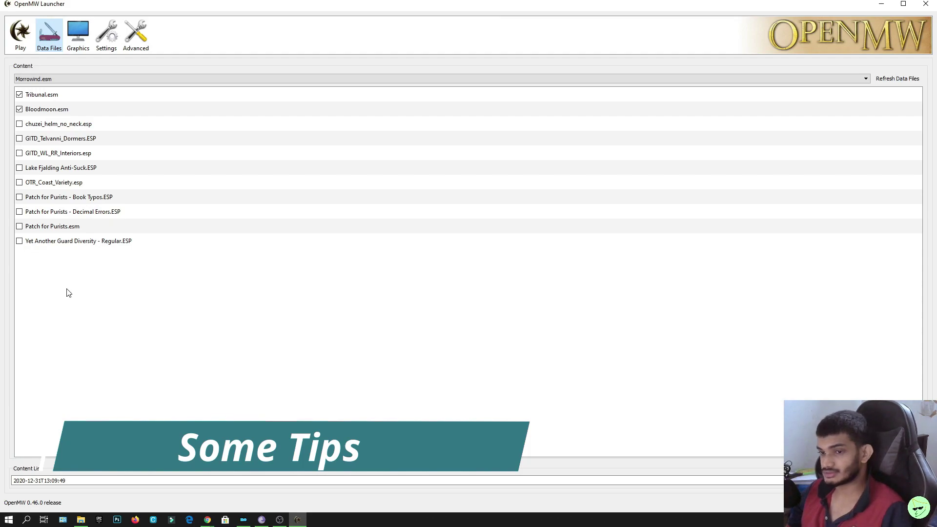
pyautogui.click(90, 154)
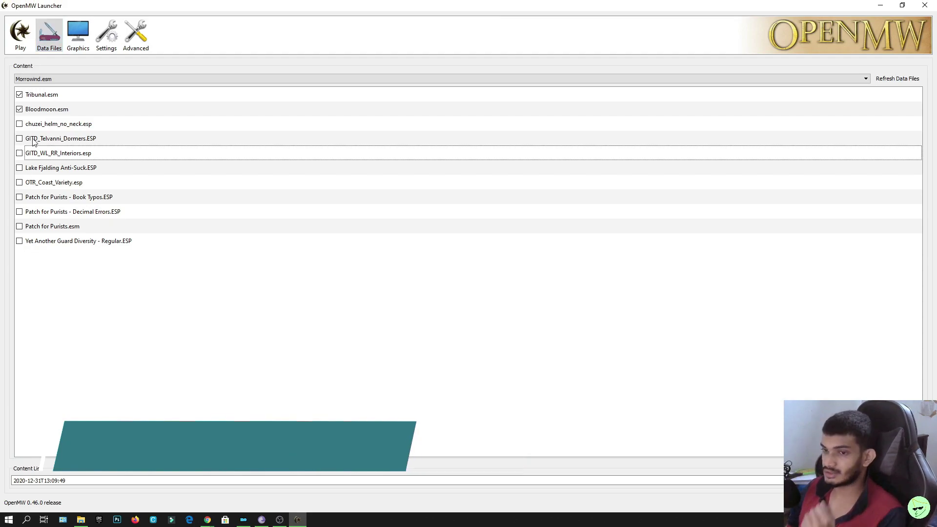
pyautogui.click(28, 39)
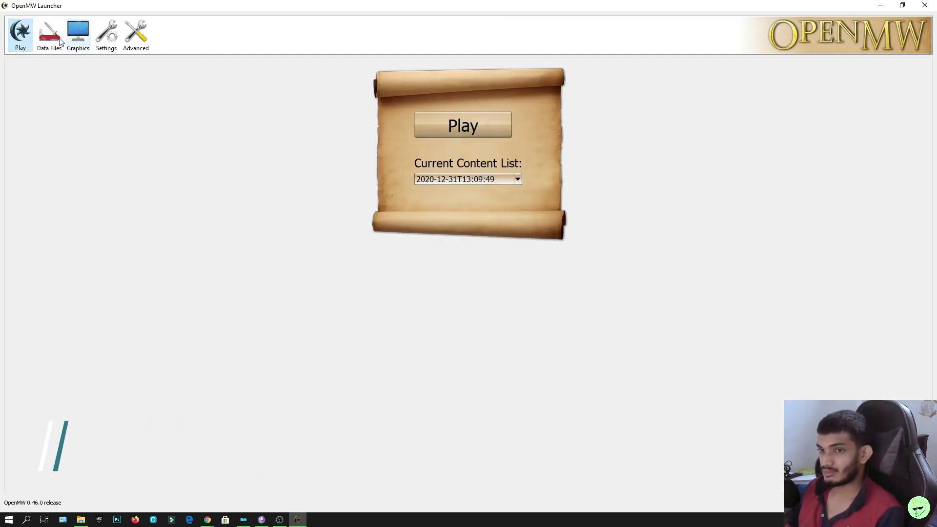
pyautogui.click(468, 126)
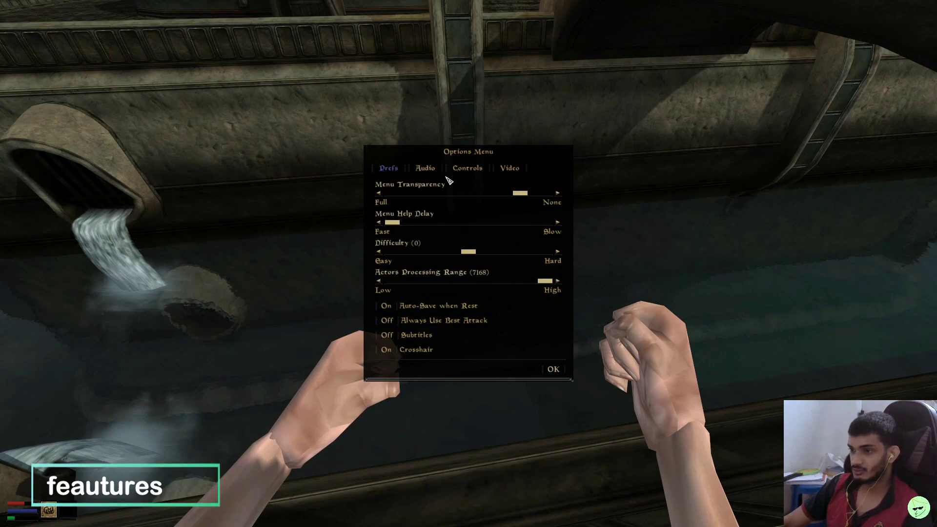
# - Turn the water shader off and back on in the game's video options to compare the water
pyautogui.click(507, 171)
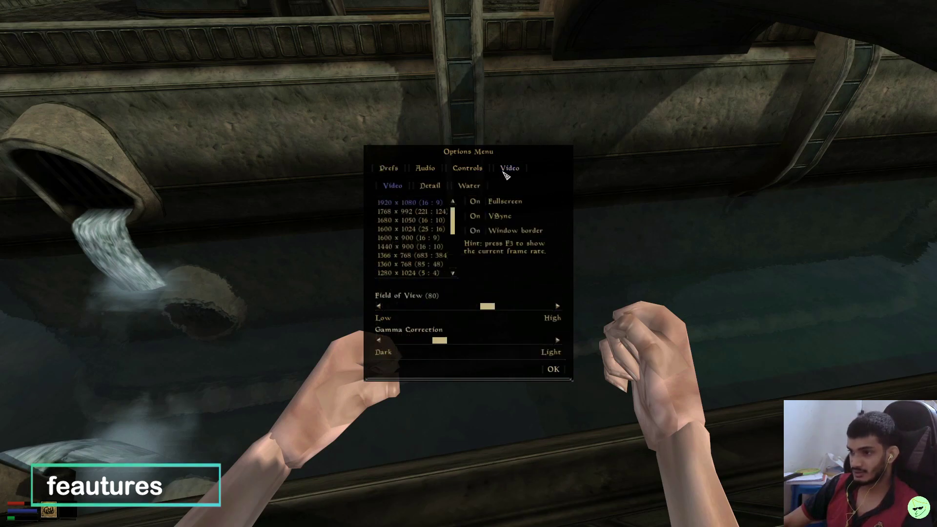
pyautogui.click(430, 186)
pyautogui.click(466, 187)
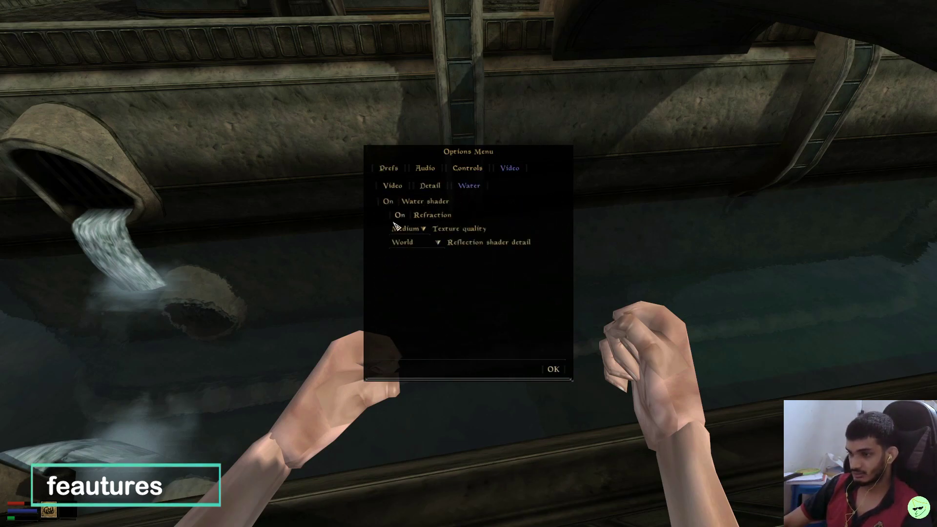
pyautogui.click(388, 202)
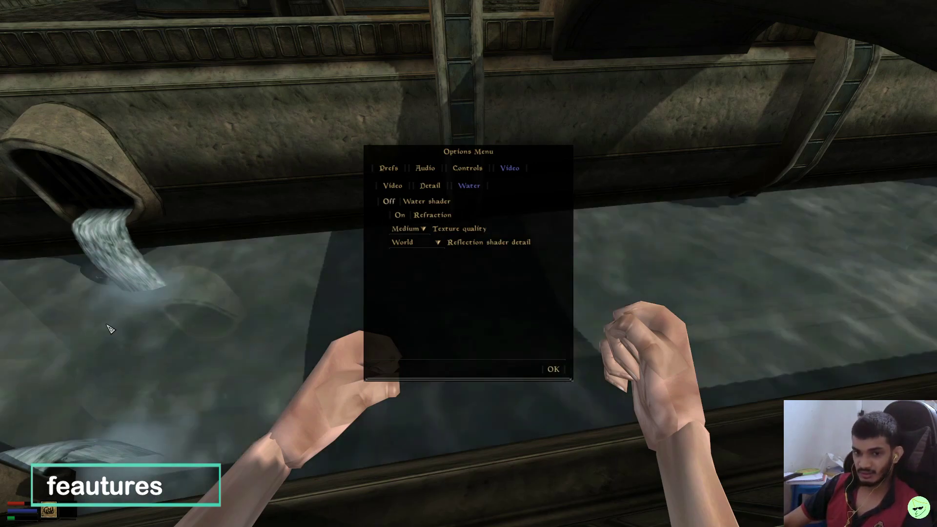
pyautogui.click(389, 201)
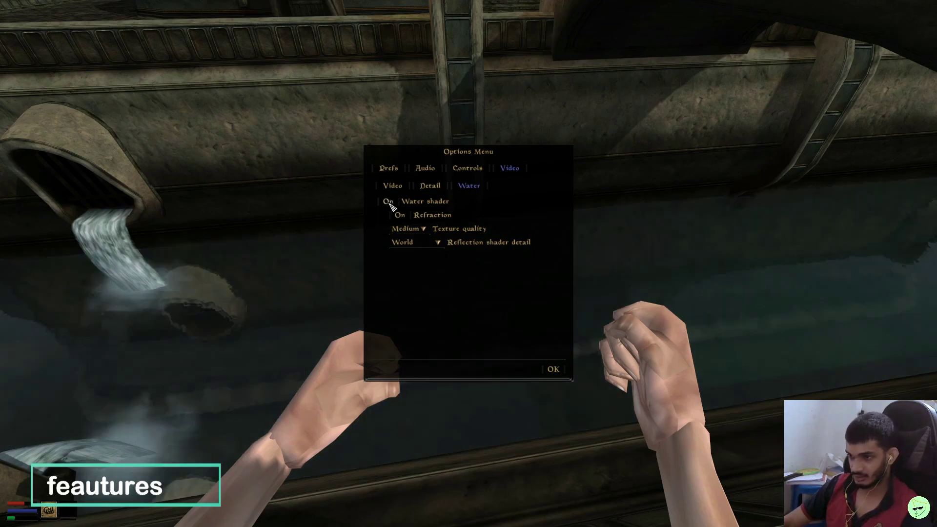
# - Look through the reflection shader, view distance and general video settings, and close the options menu
pyautogui.click(415, 245)
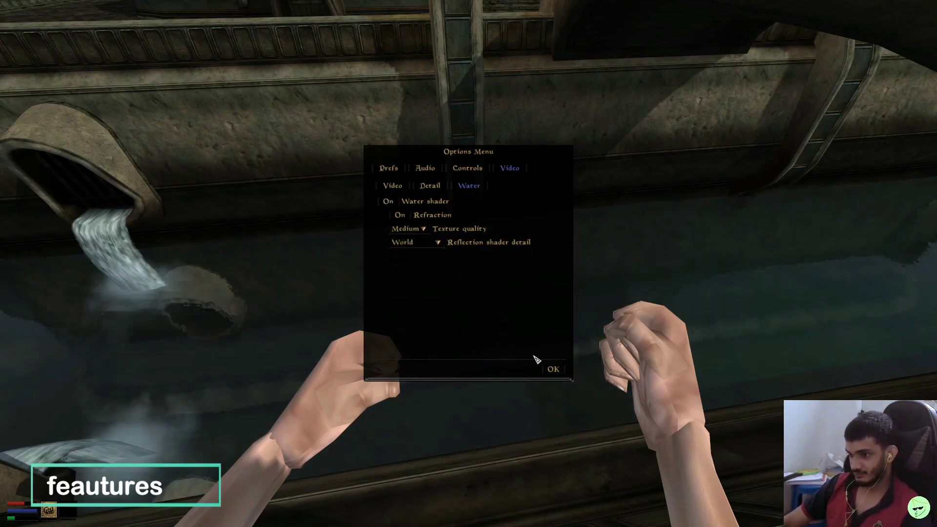
pyautogui.click(429, 185)
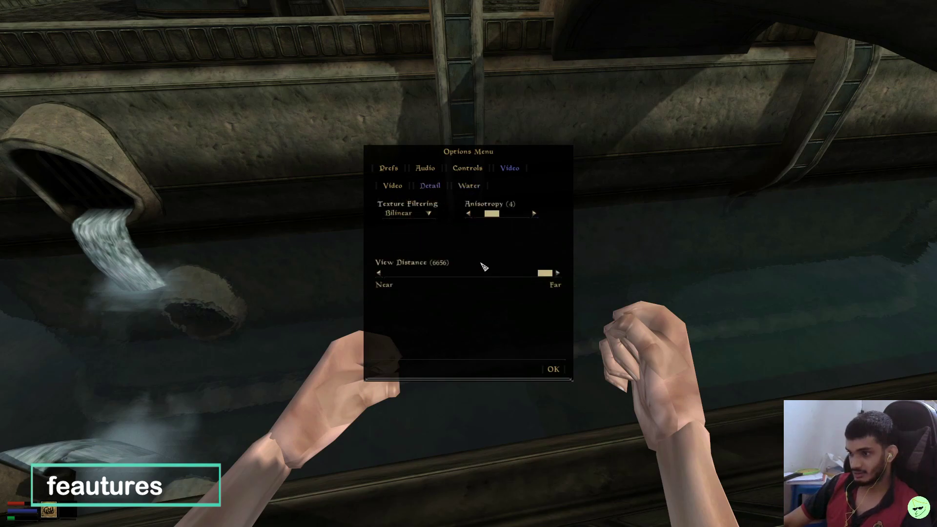
pyautogui.moveTo(544, 276); pyautogui.dragTo(517, 278)
pyautogui.click(393, 186)
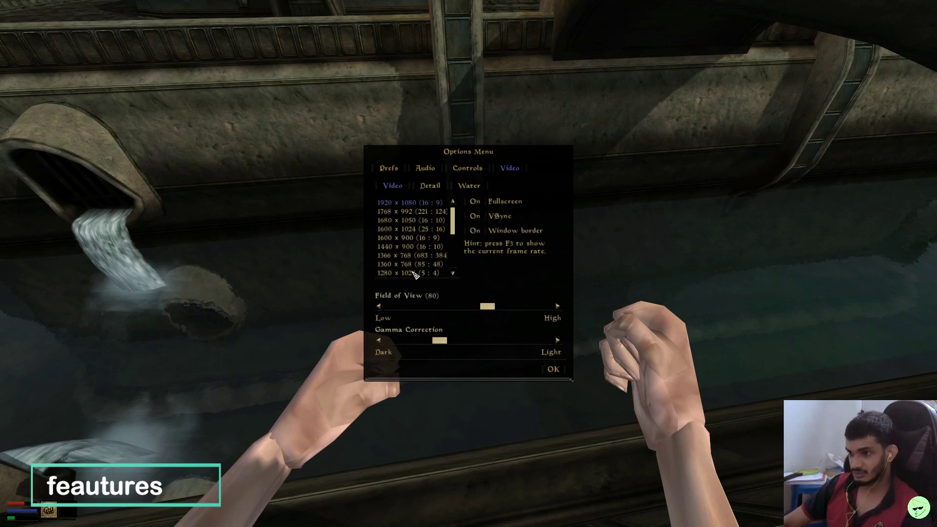
pyautogui.click(555, 368)
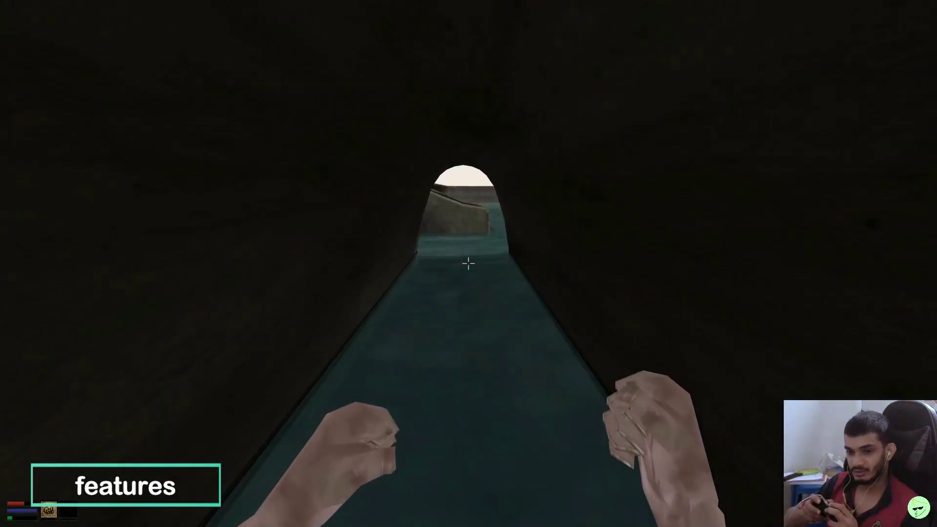
pyautogui.press('Escape')
pyautogui.press('Escape')
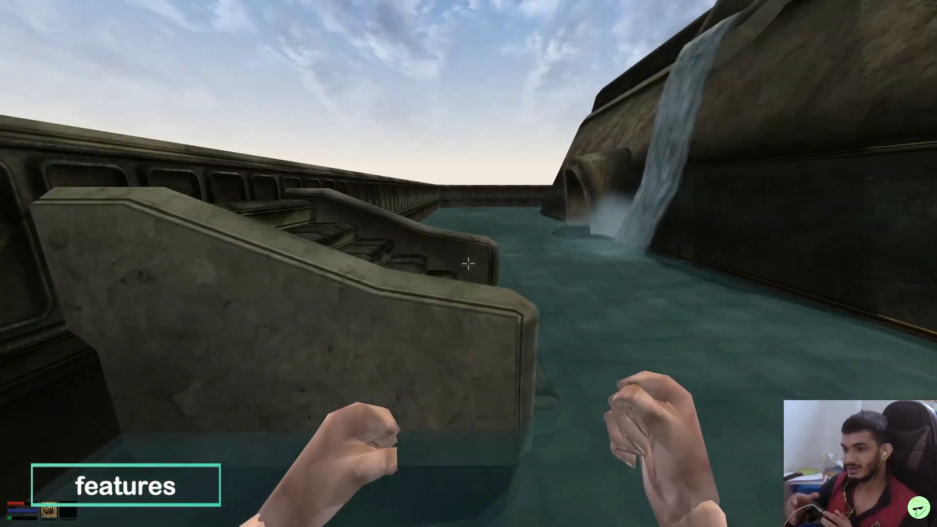